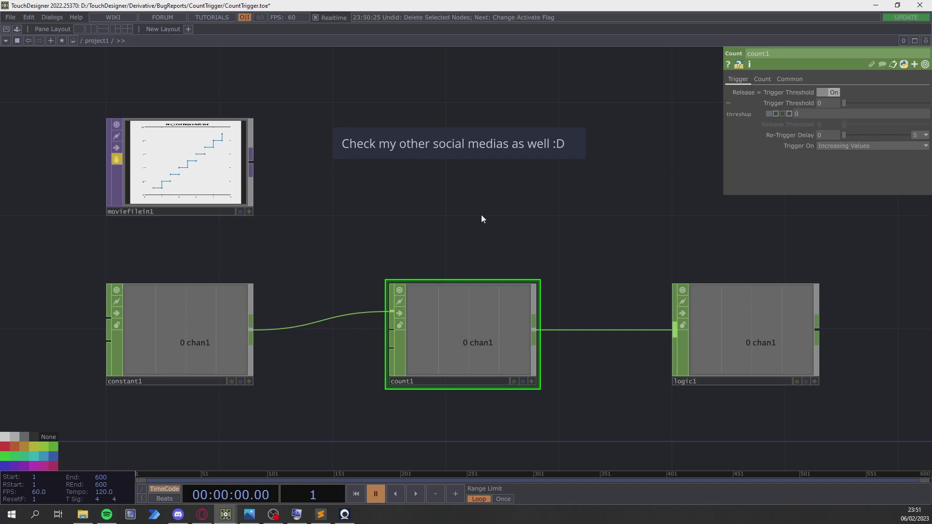
Step: Examine the stair-step plot shown in the moviefilein1 node
{"action": "mouse_move", "coordinate": [314, 193]}
{"action": "left_mouse_down"}
{"action": "mouse_move", "coordinate": [339, 185]}
{"action": "mouse_move", "coordinate": [333, 175]}
{"action": "mouse_move", "coordinate": [380, 192]}
{"action": "mouse_move", "coordinate": [369, 196]}
{"action": "mouse_move", "coordinate": [485, 278]}
{"action": "mouse_move", "coordinate": [416, 307]}
{"action": "left_mouse_up"}
{"action": "scroll", "coordinate": [416, 307], "scroll_direction": "up", "scroll_amount": 5}
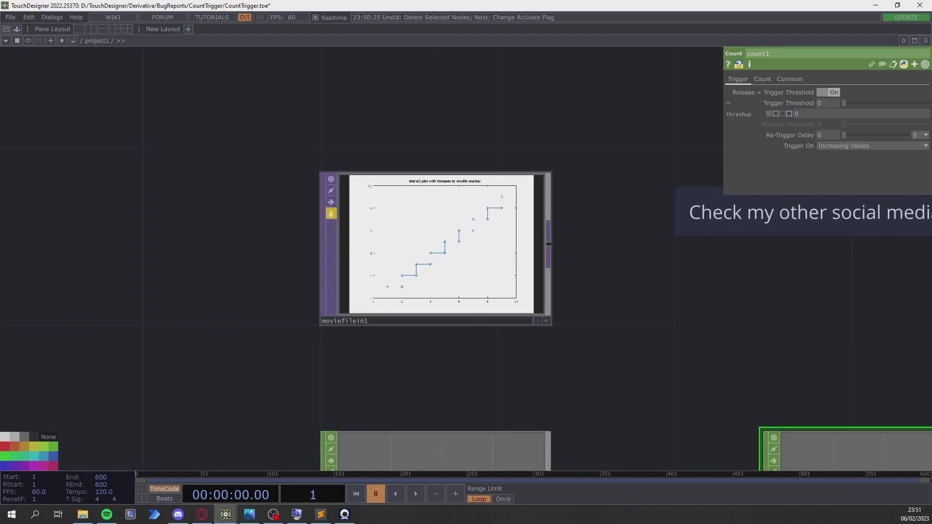
{"action": "scroll", "coordinate": [605, 233], "scroll_direction": "up", "scroll_amount": 3}
{"action": "left_click_drag", "start_coordinate": [614, 206], "coordinate": [647, 236]}
{"action": "left_click_drag", "start_coordinate": [655, 316], "coordinate": [691, 293]}
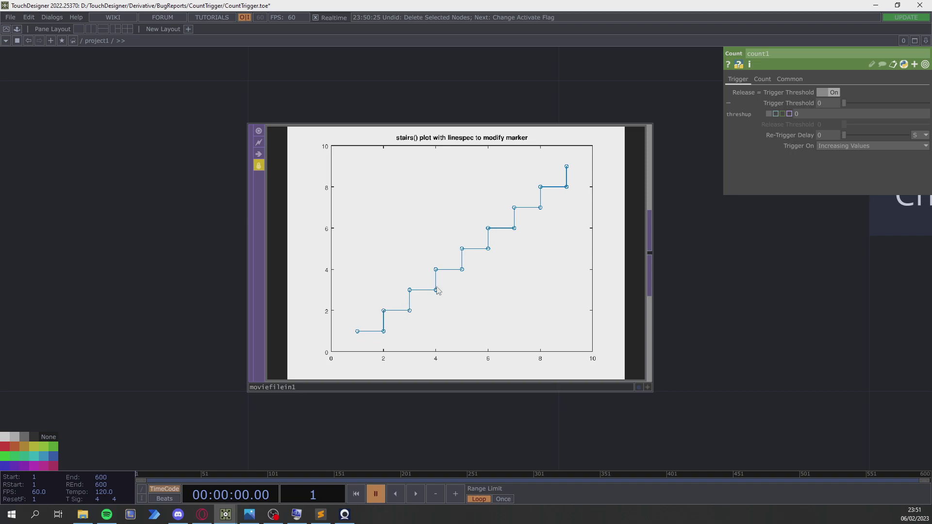
{"action": "scroll", "coordinate": [279, 323], "scroll_direction": "down", "scroll_amount": 6}
{"action": "mouse_move", "coordinate": [414, 354]}
{"action": "left_mouse_down"}
{"action": "mouse_move", "coordinate": [375, 285]}
{"action": "mouse_move", "coordinate": [285, 275]}
{"action": "mouse_move", "coordinate": [304, 281]}
{"action": "left_mouse_up"}
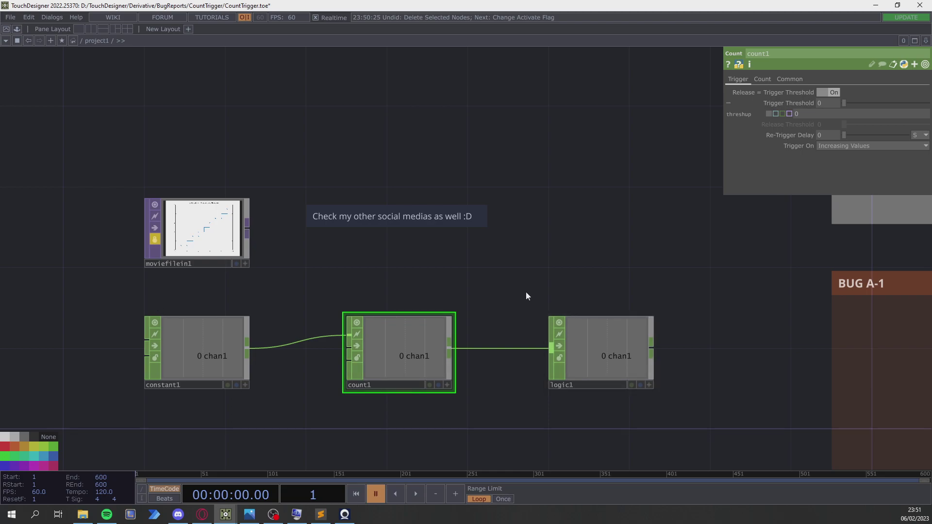
Step: Delete the connected constant1, count1 and logic1 operators beneath the movie file node
{"action": "scroll", "coordinate": [462, 304], "scroll_direction": "down", "scroll_amount": 3}
{"action": "right_click_drag", "start_coordinate": [156, 322], "coordinate": [597, 424]}
{"action": "left_click", "coordinate": [224, 350]}
{"action": "right_click_drag", "start_coordinate": [146, 318], "coordinate": [565, 401]}
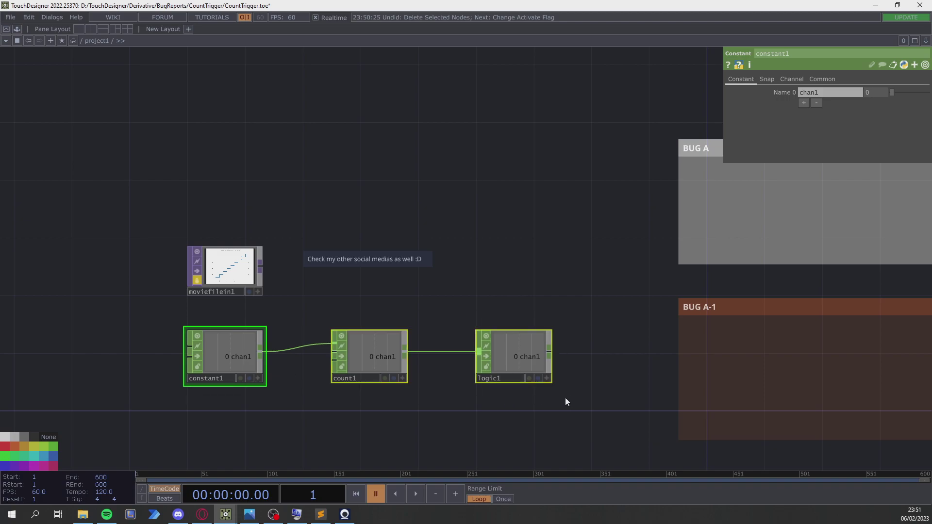
{"action": "key", "text": "Delete"}
Step: Add an LFO CHOP in the empty network area between the movie file node and the BUG annotation boxes
{"action": "left_click_drag", "start_coordinate": [517, 344], "coordinate": [279, 326]}
{"action": "scroll", "coordinate": [254, 308], "scroll_direction": "down", "scroll_amount": 4}
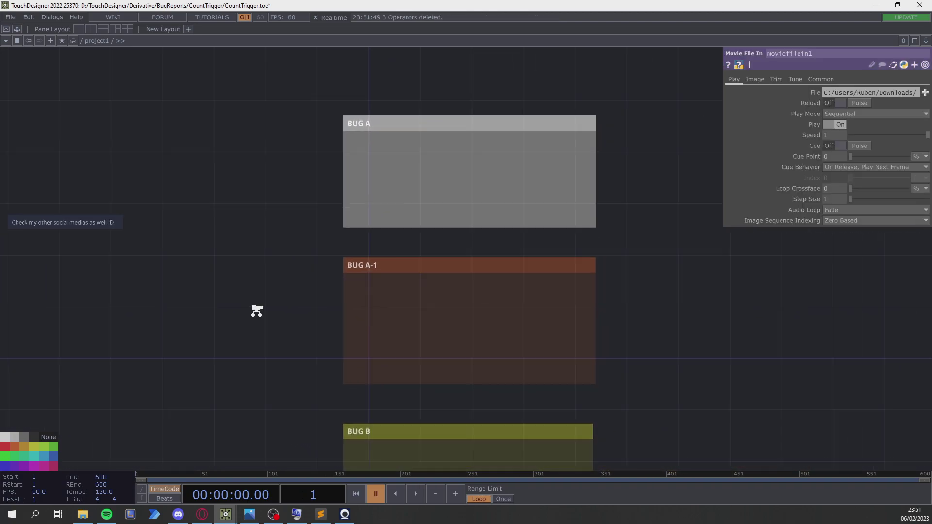
{"action": "left_click_drag", "start_coordinate": [314, 302], "coordinate": [339, 277]}
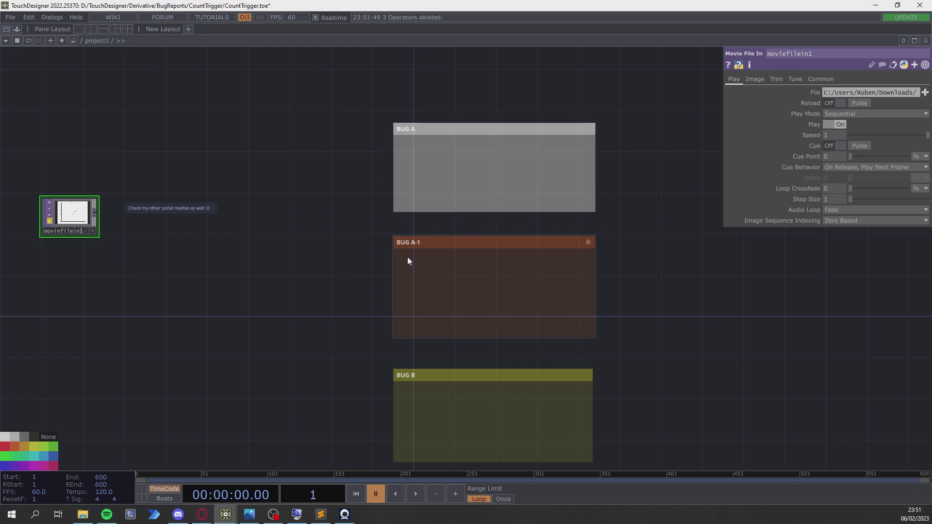
{"action": "left_click_drag", "start_coordinate": [301, 334], "coordinate": [325, 336]}
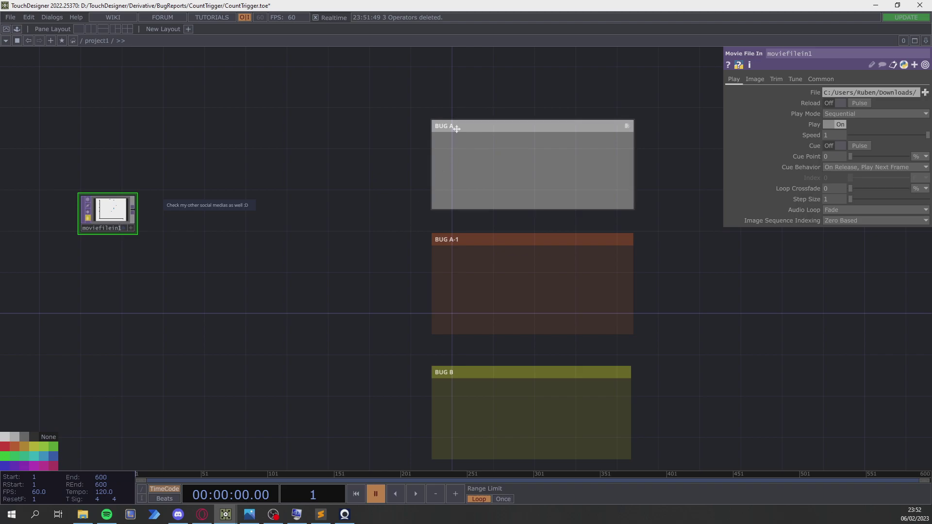
{"action": "key", "text": "Tab"}
{"action": "type", "text": "lfo"}
{"action": "left_click", "coordinate": [176, 179]}
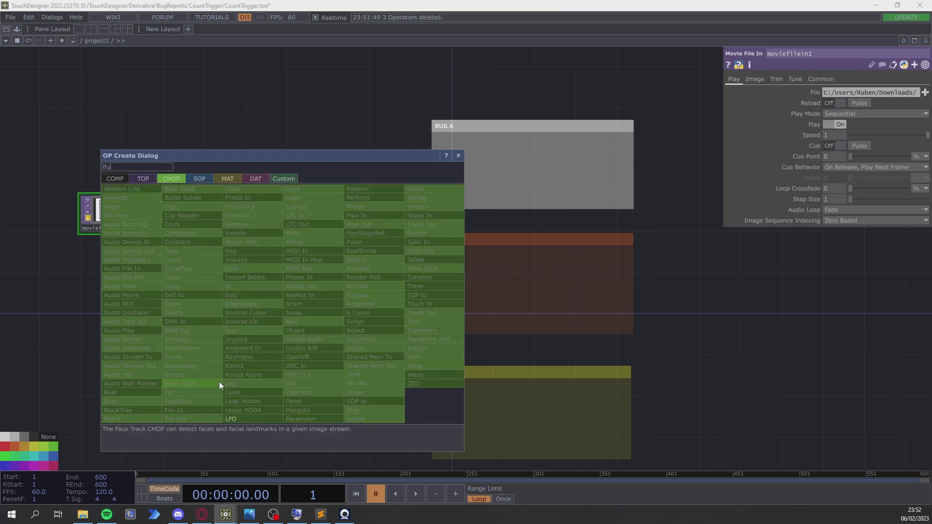
{"action": "left_click", "coordinate": [214, 379]}
{"action": "left_click", "coordinate": [279, 307]}
Step: Set the LFO's frequency to .25 and its waveform type to Ramp
{"action": "scroll", "coordinate": [282, 327], "scroll_direction": "up", "scroll_amount": 2}
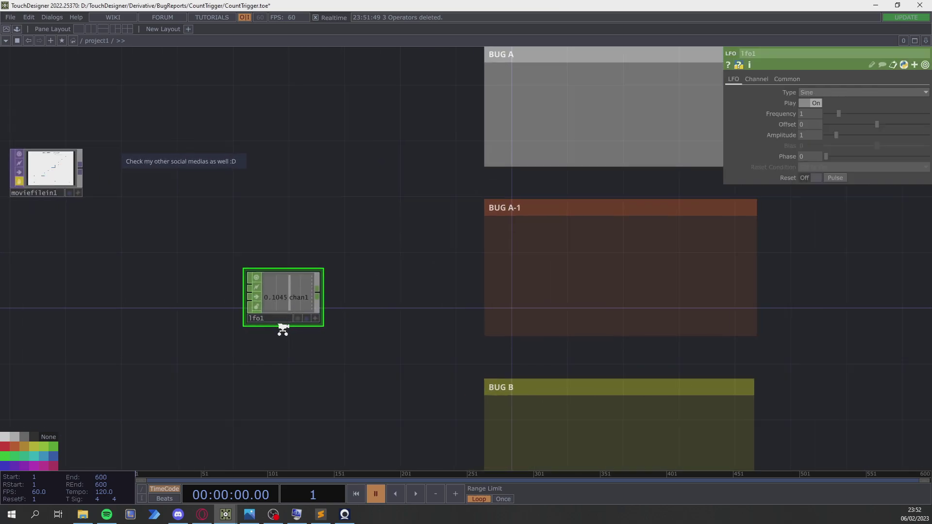
{"action": "left_click", "coordinate": [808, 115]}
{"action": "type", "text": ".25"}
{"action": "key", "text": "Return"}
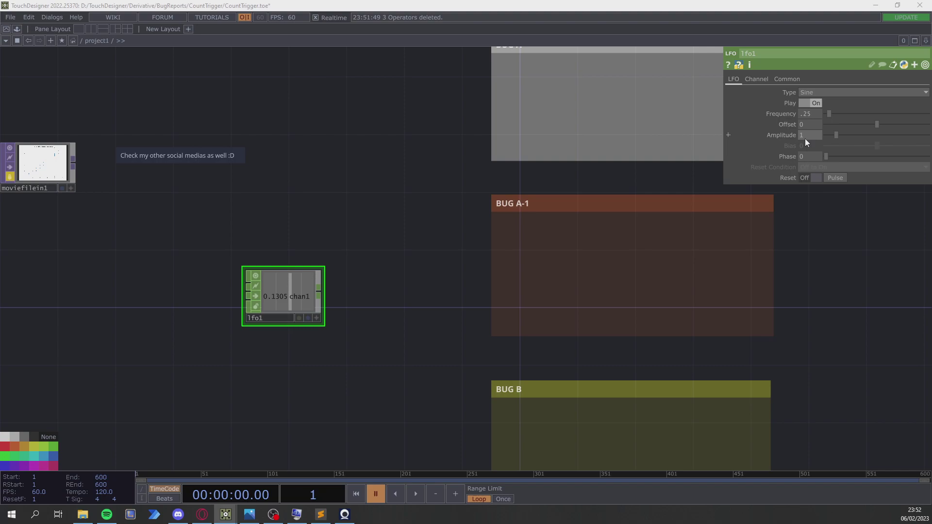
{"action": "left_click", "coordinate": [818, 93]}
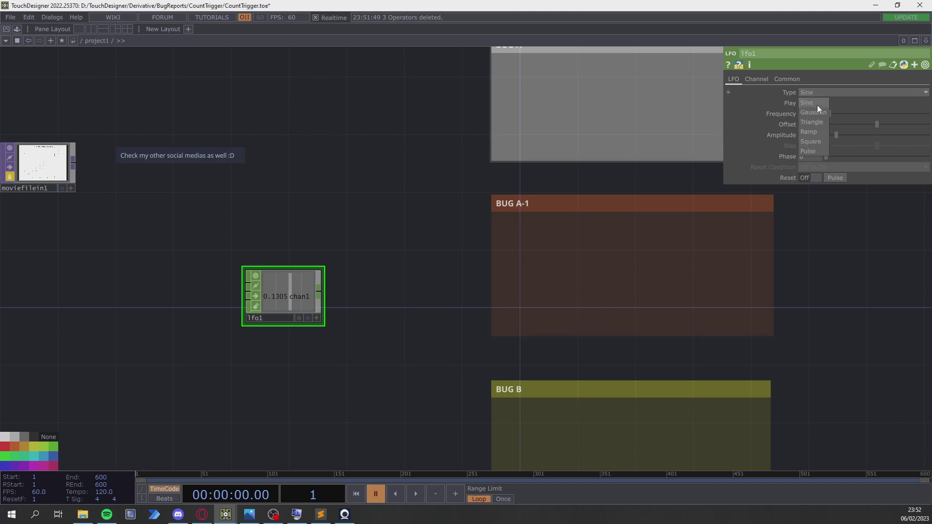
{"action": "left_click", "coordinate": [815, 132]}
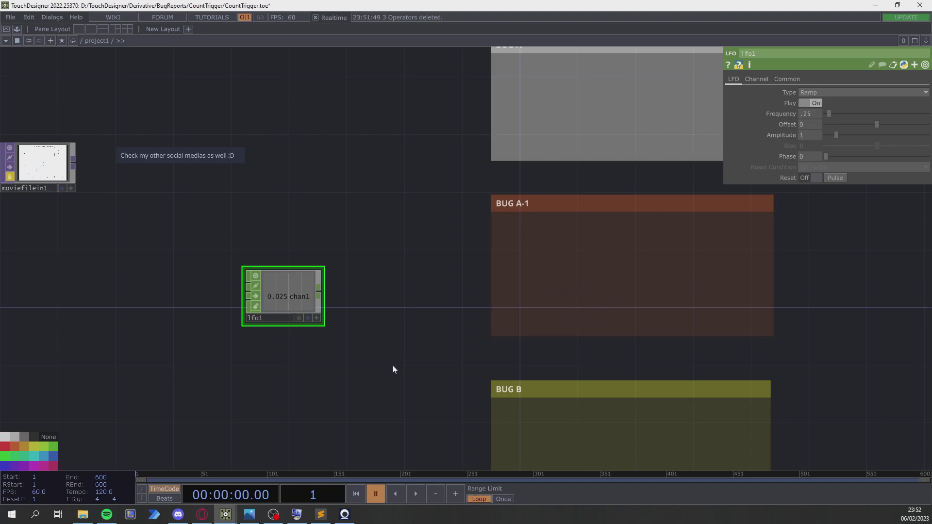
Step: Start timeline playback and add a Count CHOP fed by the LFO's output, placed above and beside it
{"action": "key", "text": "space"}
{"action": "left_click_drag", "start_coordinate": [290, 290], "coordinate": [276, 290]}
{"action": "left_click_drag", "start_coordinate": [351, 309], "coordinate": [408, 354]}
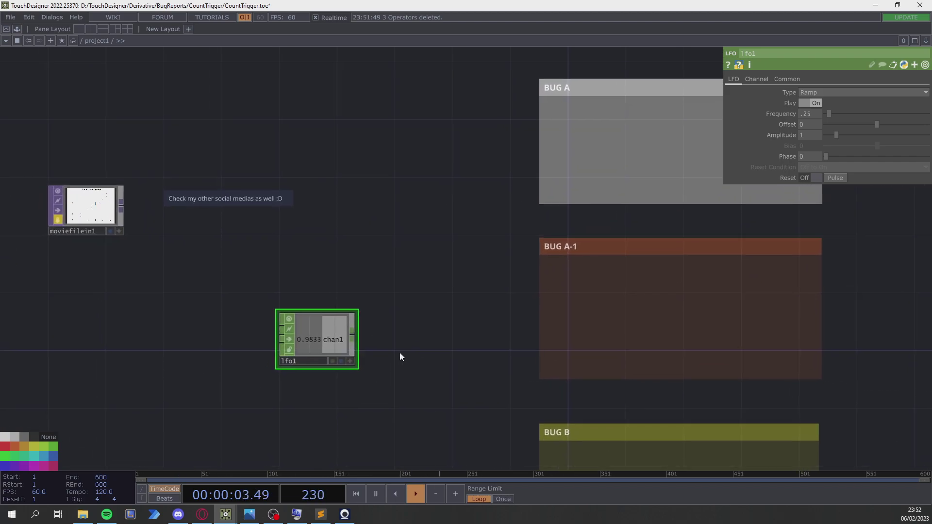
{"action": "right_click", "coordinate": [357, 337]}
{"action": "type", "text": "cou"}
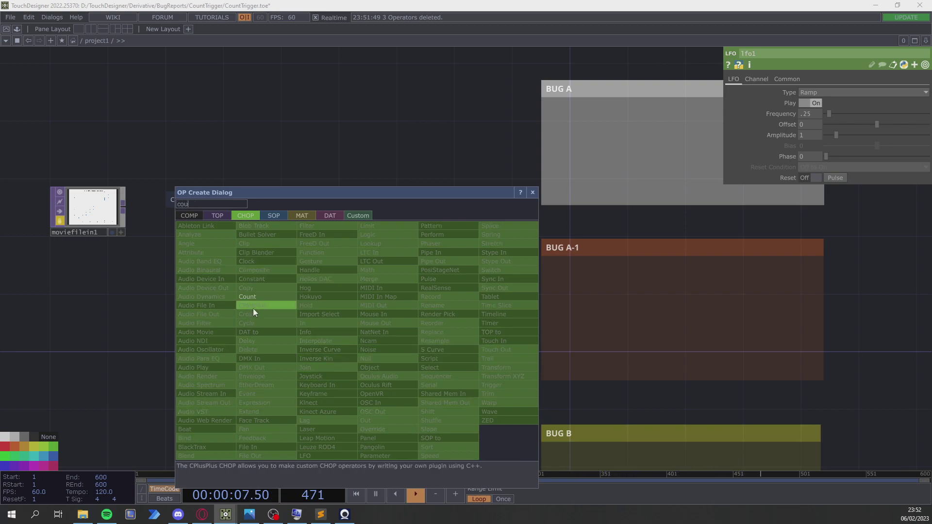
{"action": "left_click", "coordinate": [247, 297]}
{"action": "left_click", "coordinate": [443, 251]}
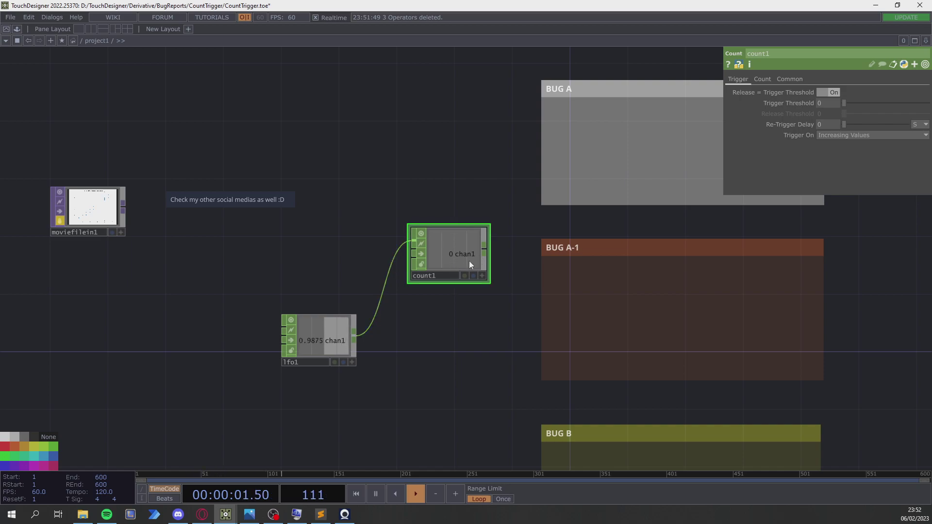
Step: Try trigger thresholds of 0.9 and 0.99 on the Count CHOP
{"action": "scroll", "coordinate": [453, 257], "scroll_direction": "up", "scroll_amount": 2}
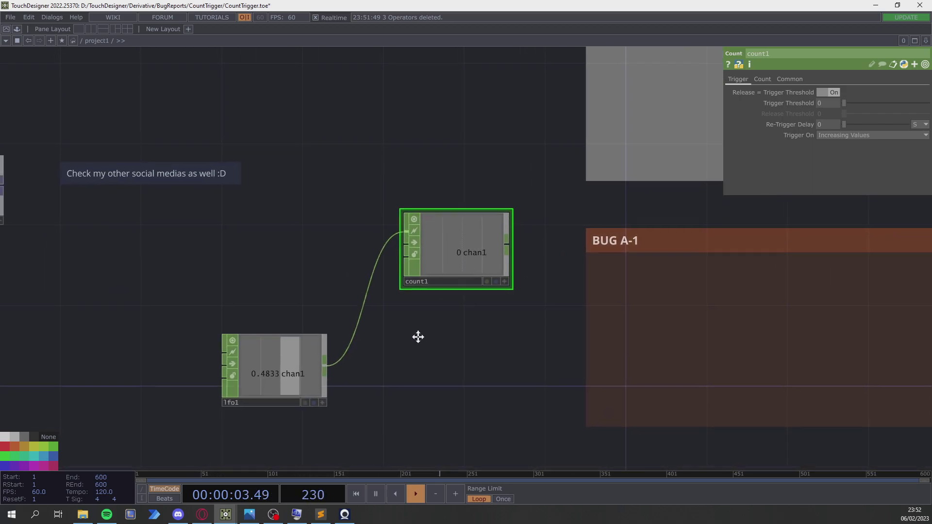
{"action": "scroll", "coordinate": [416, 335], "scroll_direction": "up", "scroll_amount": 3}
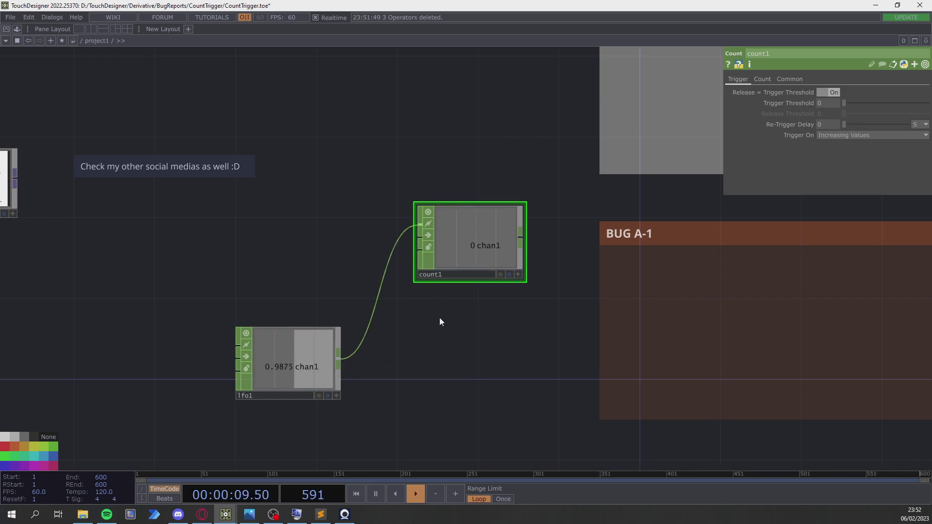
{"action": "left_click", "coordinate": [824, 105]}
{"action": "type", "text": "0.1"}
{"action": "key", "text": "Return"}
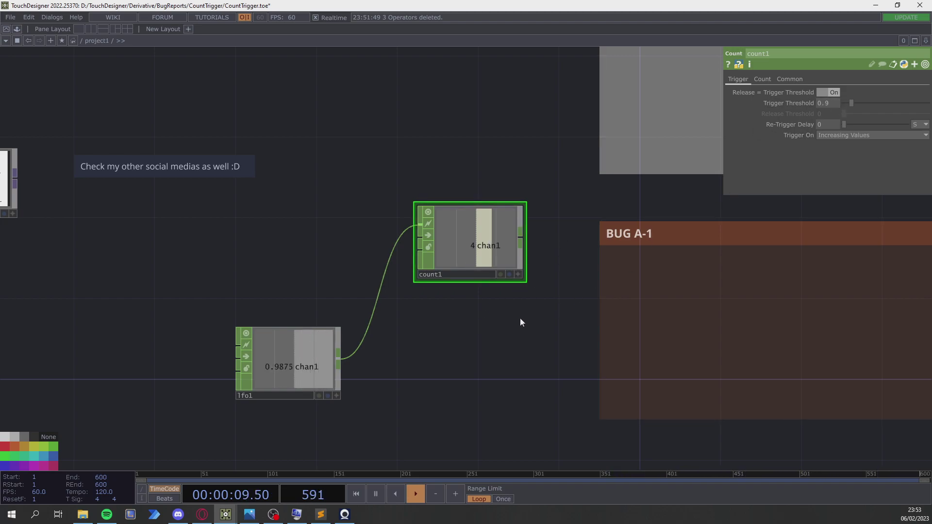
{"action": "scroll", "coordinate": [426, 348], "scroll_direction": "down", "scroll_amount": 4}
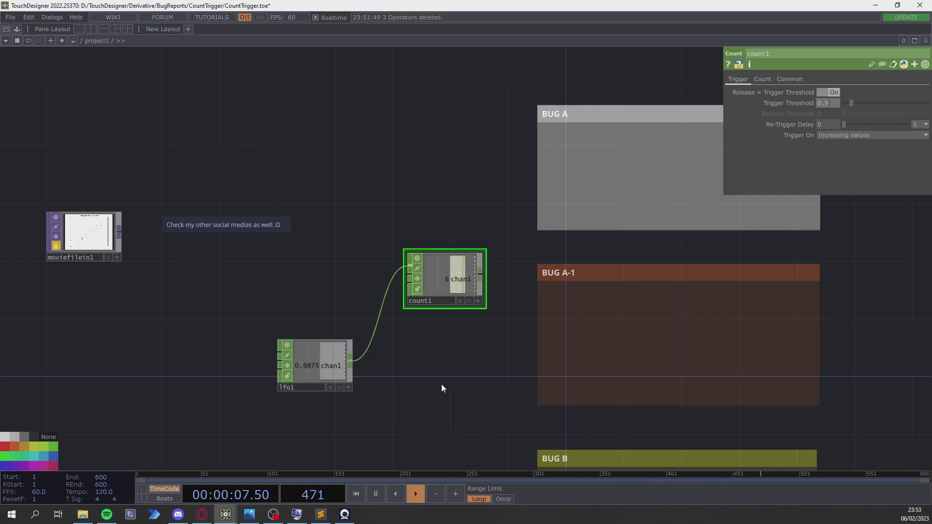
{"action": "type", "text": "9"}
{"action": "key", "text": "Return"}
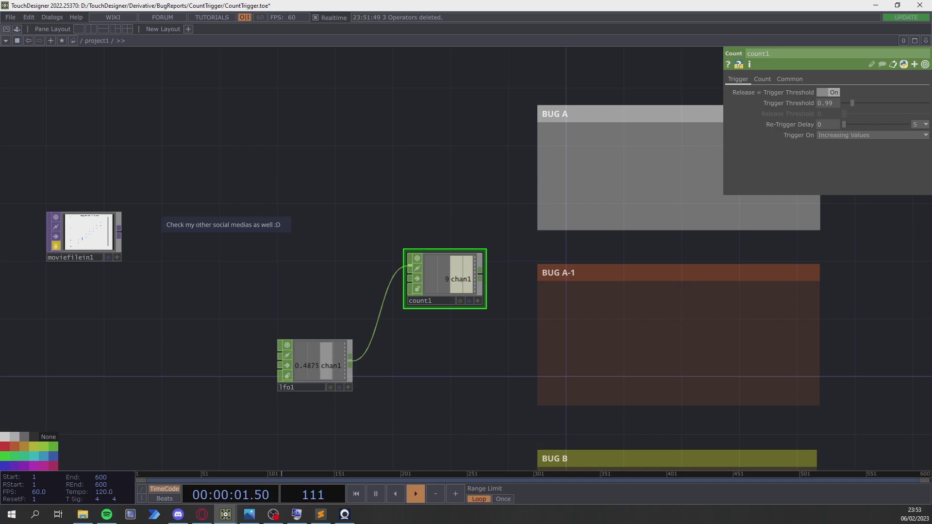
Step: Expand the Count CHOP's trigger threshold parameter and set its value to 0.9999999
{"action": "key", "text": "alt+Tab"}
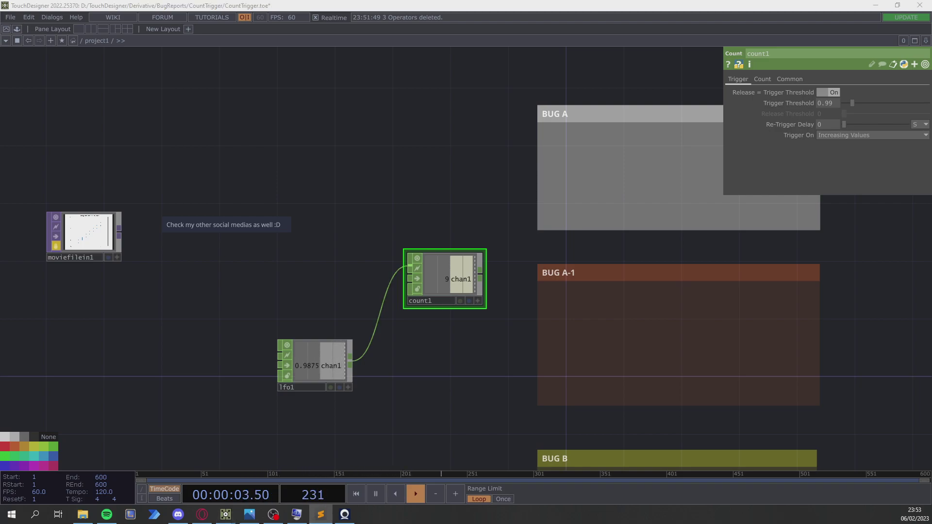
{"action": "key", "text": "alt+Tab"}
{"action": "left_click", "coordinate": [800, 103]}
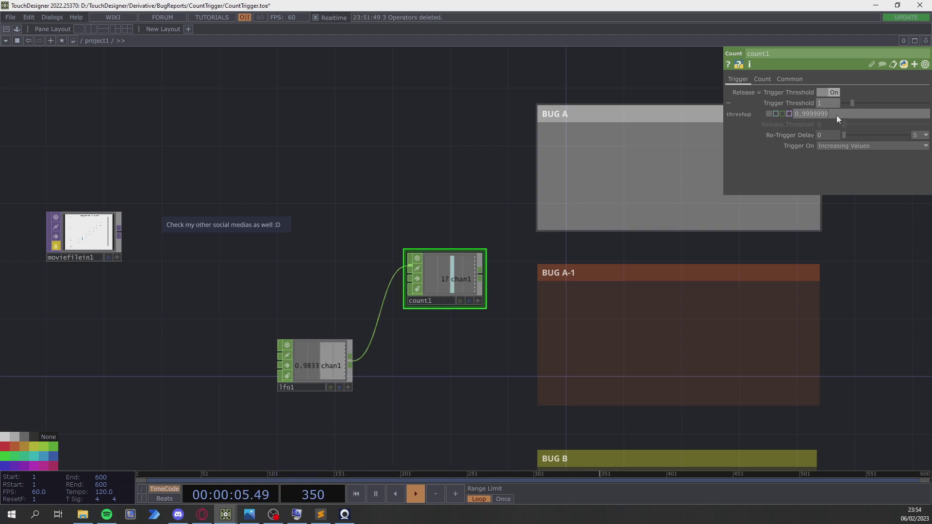
{"action": "type", "text": "9"}
{"action": "key", "text": "Return"}
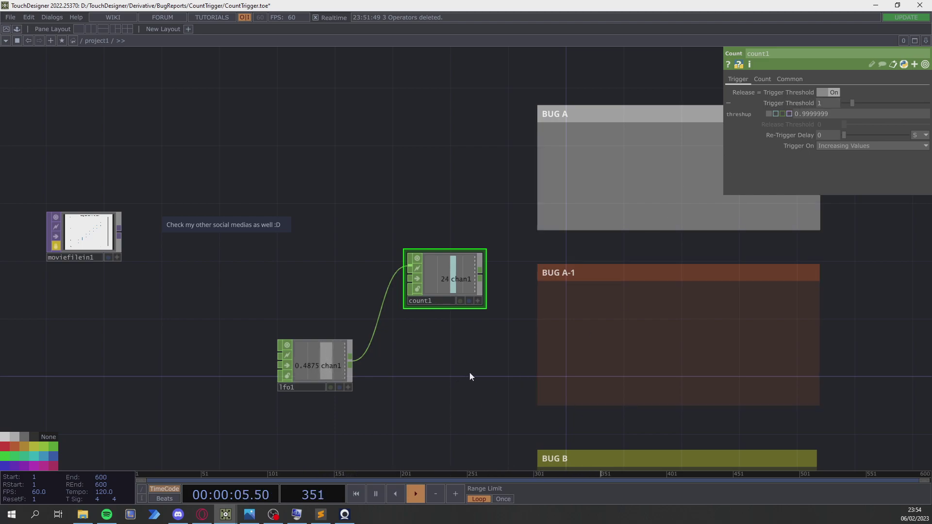
Step: Add an Evaluate DAT directly below the Count CHOP
{"action": "key", "text": "Tab"}
{"action": "left_click", "coordinate": [444, 251]}
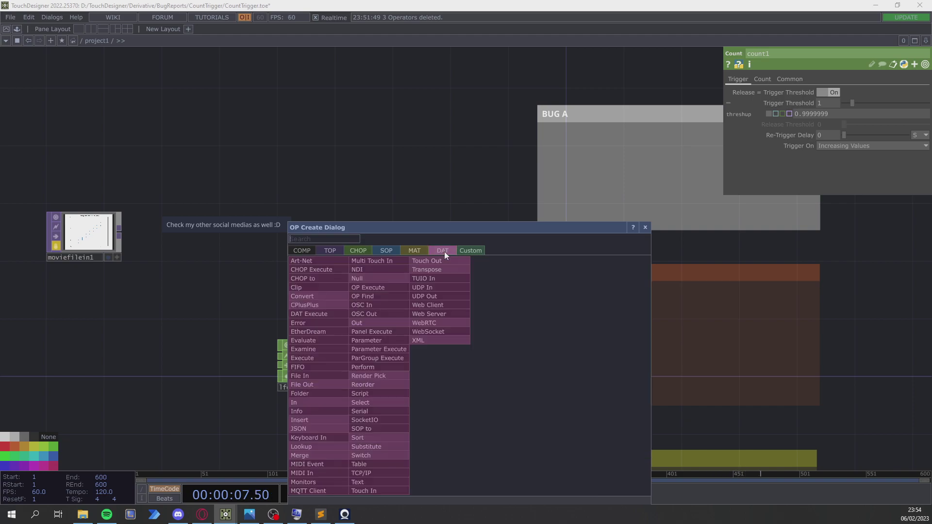
{"action": "left_click", "coordinate": [307, 349]}
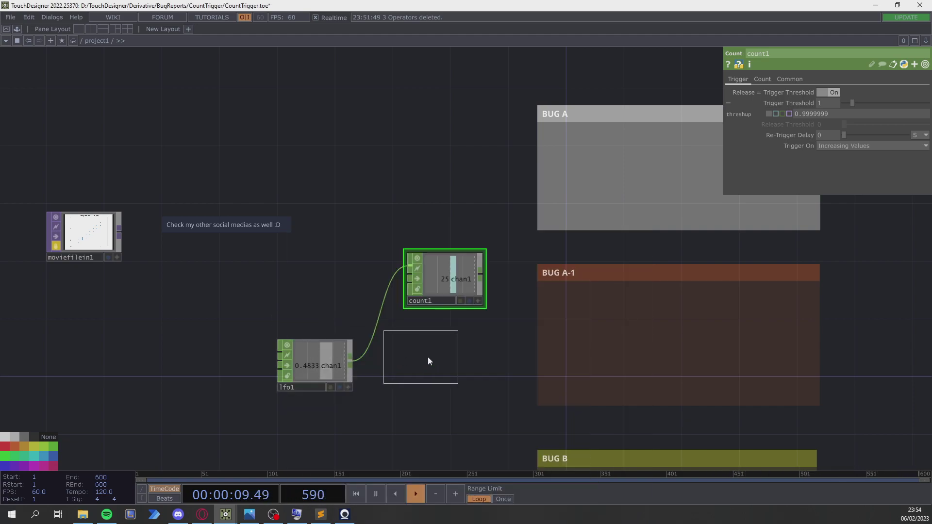
{"action": "left_click", "coordinate": [450, 369]}
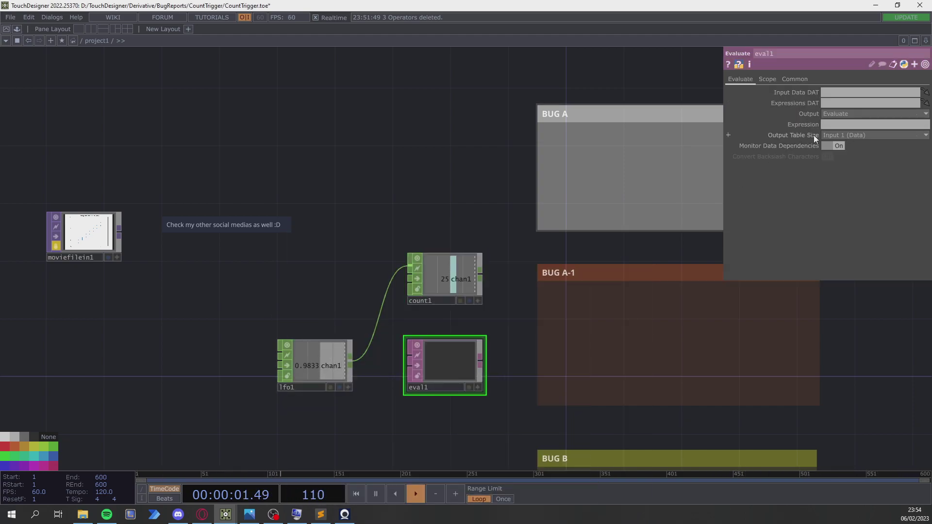
Step: Set the Evaluate DAT's expression to op('count1').par.threshup and examine its output
{"action": "left_click", "coordinate": [834, 124]}
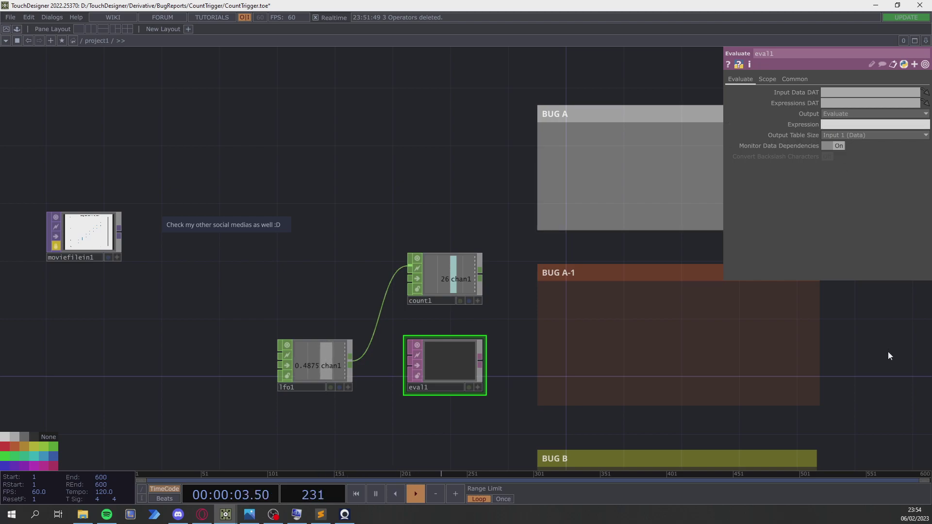
{"action": "type", "text": "op()"}
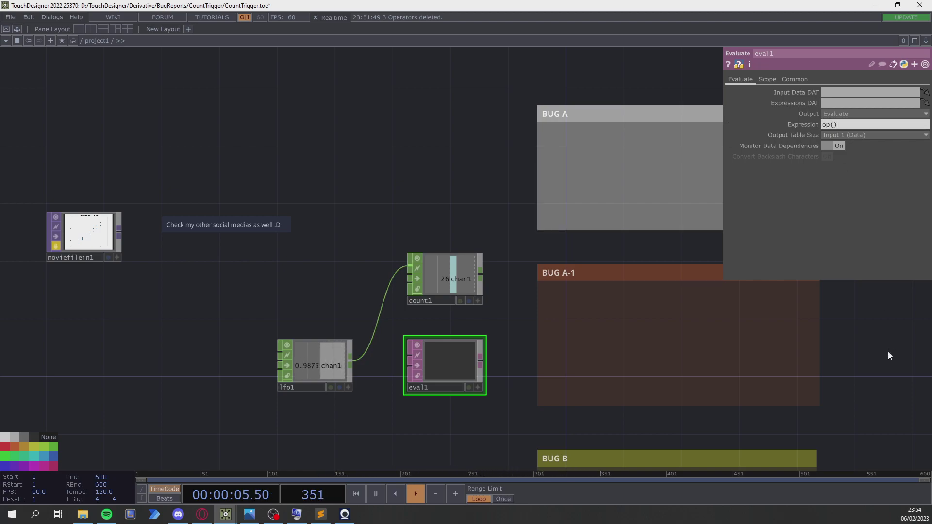
{"action": "type", "text": "'count1"}
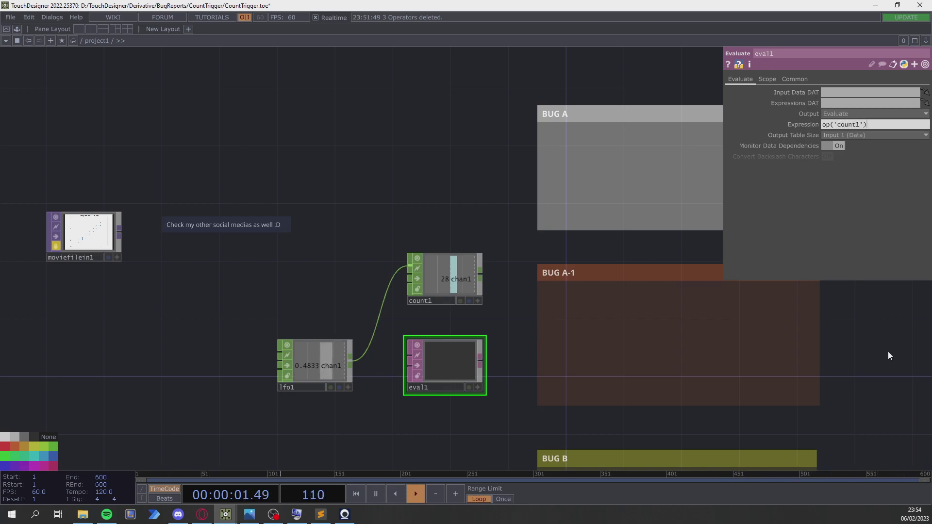
{"action": "type", "text": ".par"}
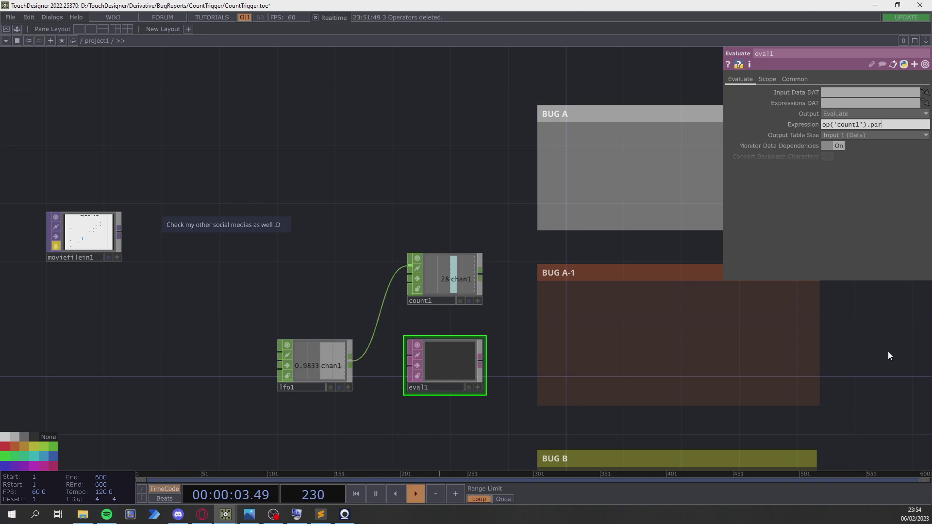
{"action": "type", "text": "."}
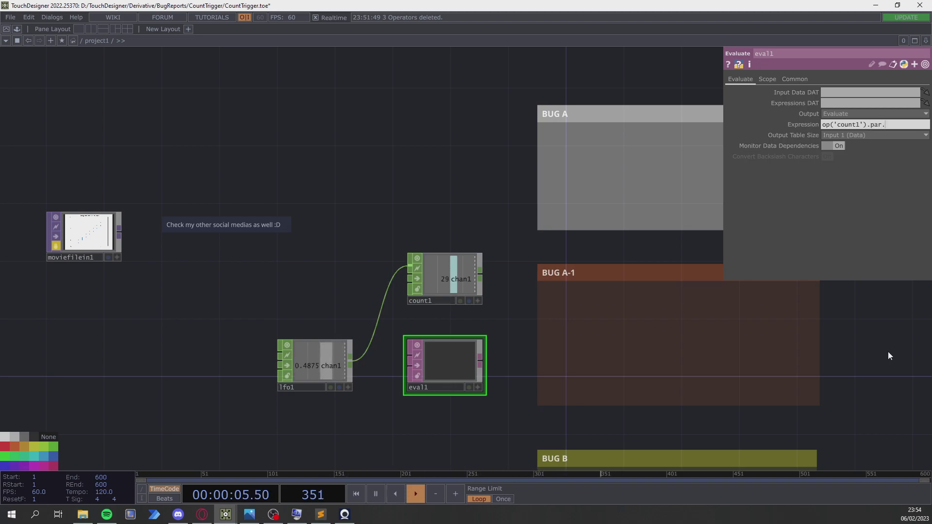
{"action": "type", "text": "th"}
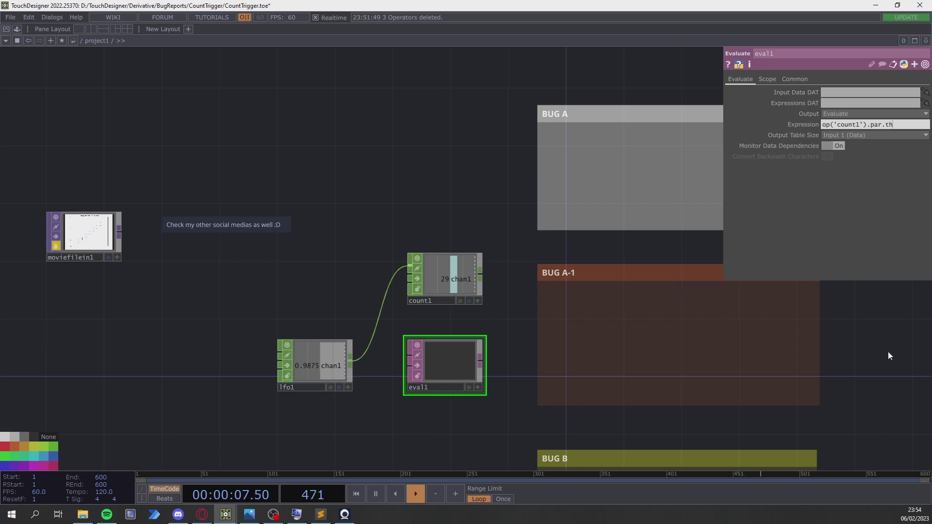
{"action": "type", "text": "reshup"}
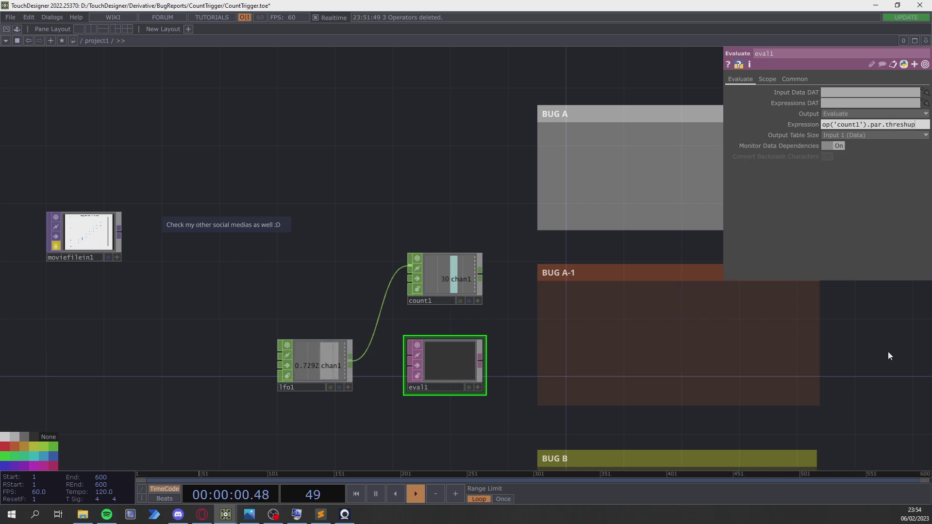
{"action": "key", "text": "Return"}
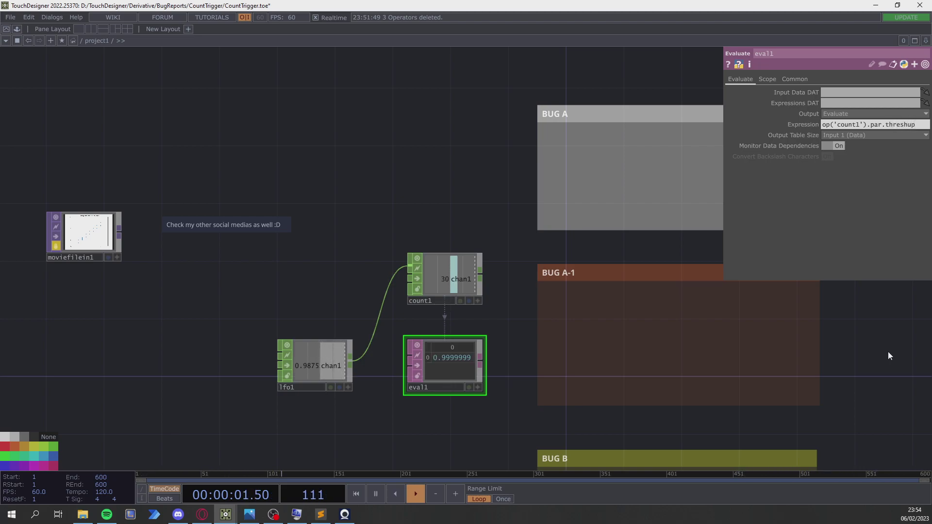
{"action": "scroll", "coordinate": [468, 348], "scroll_direction": "up", "scroll_amount": 2}
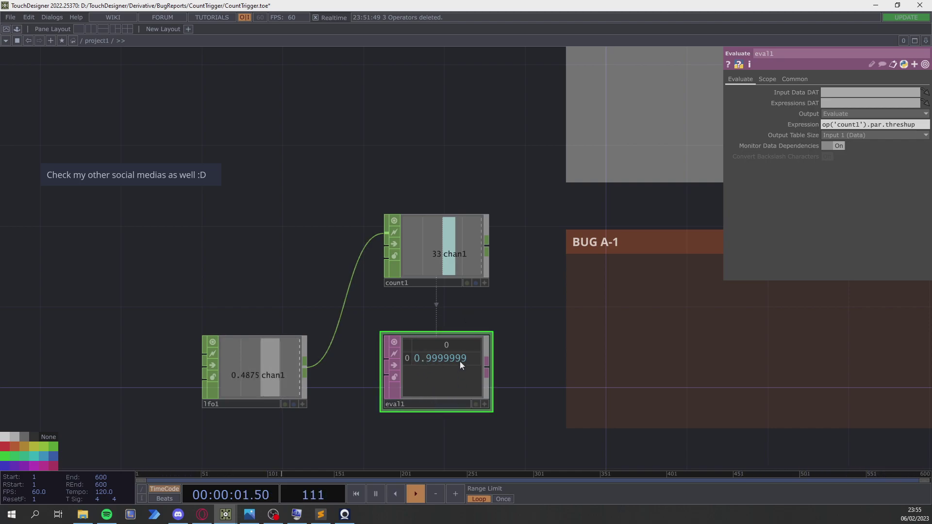
Step: Check the Count CHOP's trigger threshold, then place the Count CHOP and its Evaluate DAT side by side inside the BUG A box
{"action": "left_click", "coordinate": [450, 261]}
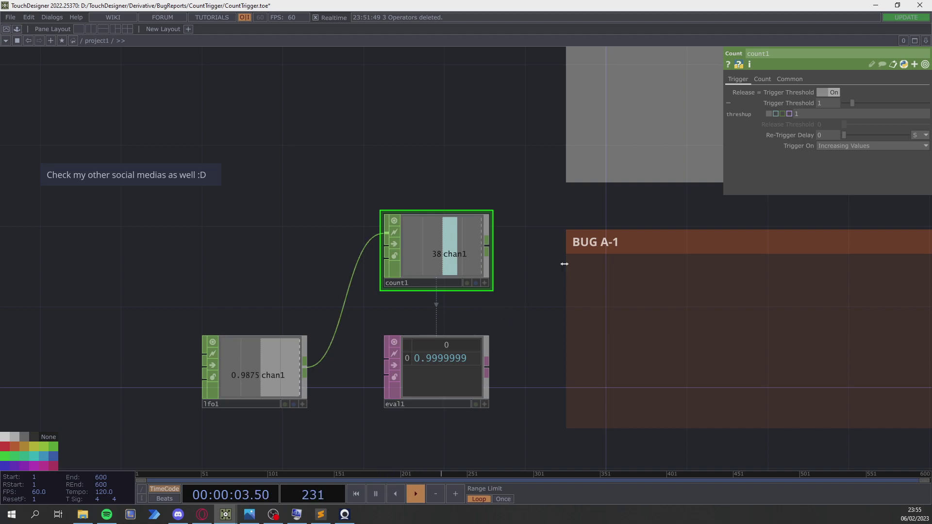
{"action": "mouse_move", "coordinate": [779, 103]}
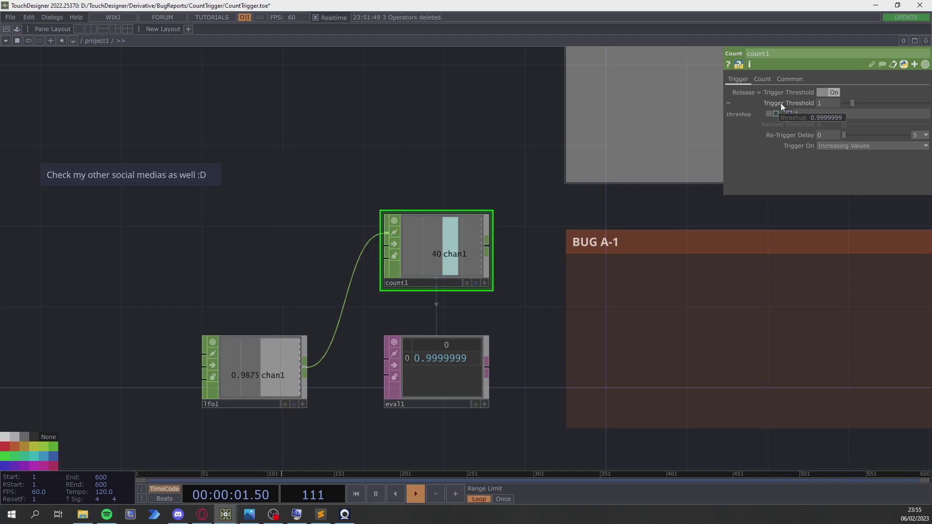
{"action": "scroll", "coordinate": [582, 224], "scroll_direction": "down", "scroll_amount": 3}
{"action": "left_click_drag", "start_coordinate": [569, 216], "coordinate": [519, 278]}
{"action": "left_click_drag", "start_coordinate": [438, 315], "coordinate": [551, 233]}
{"action": "left_click_drag", "start_coordinate": [438, 372], "coordinate": [643, 224]}
{"action": "left_click_drag", "start_coordinate": [748, 313], "coordinate": [730, 325]}
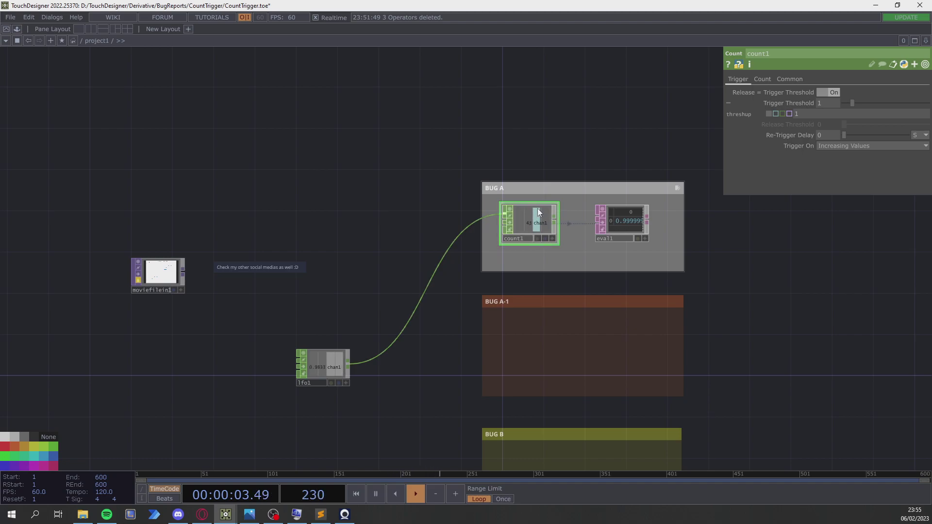
Step: Duplicate the count1 CHOP and place the copy inside the BUG A-1 box
{"action": "scroll", "coordinate": [589, 277], "scroll_direction": "up", "scroll_amount": 4}
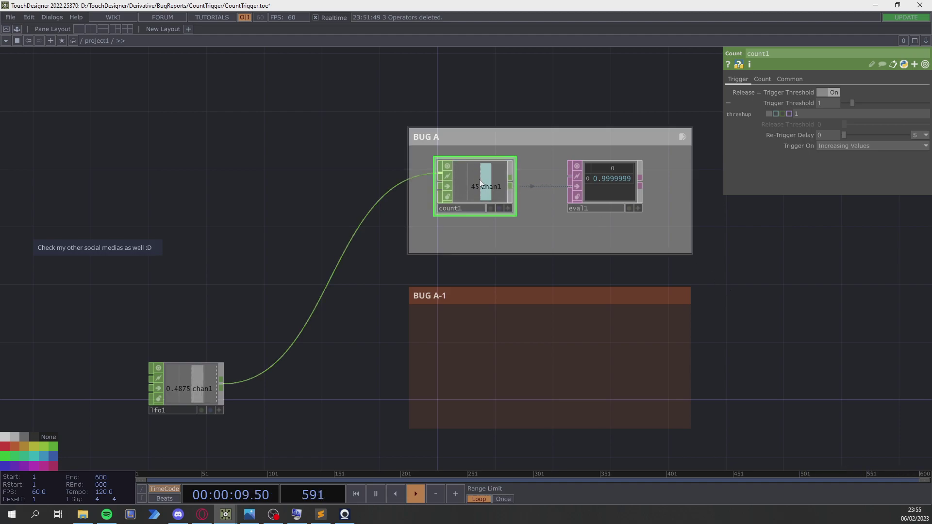
{"action": "key", "text": "ctrl+c"}
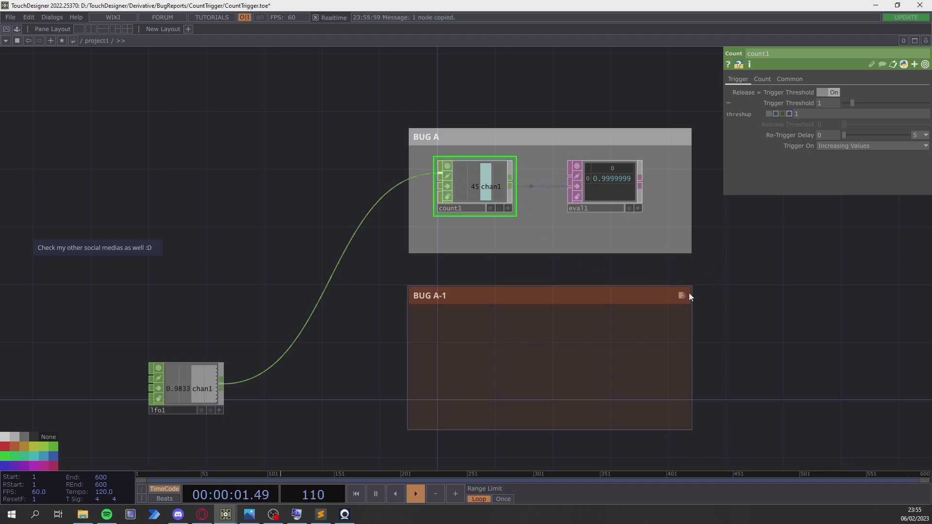
{"action": "key", "text": "ctrl+v"}
{"action": "left_click_drag", "start_coordinate": [473, 253], "coordinate": [469, 349]}
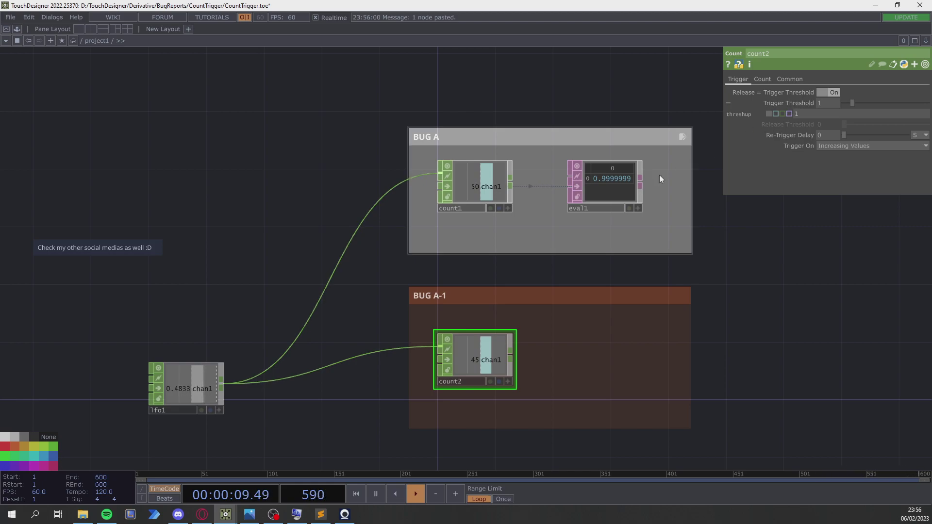
Step: Duplicate the eval1 DAT into the BUG A-1 box and set its expression to op('count2').par.threshup
{"action": "left_click", "coordinate": [610, 186]}
{"action": "key", "text": "ctrl+c"}
{"action": "key", "text": "ctrl+v"}
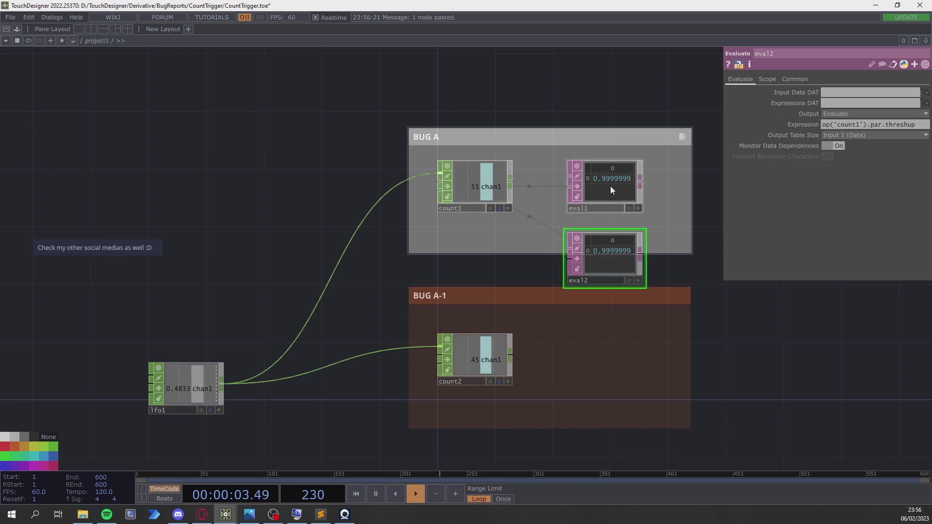
{"action": "left_click_drag", "start_coordinate": [601, 257], "coordinate": [601, 358]}
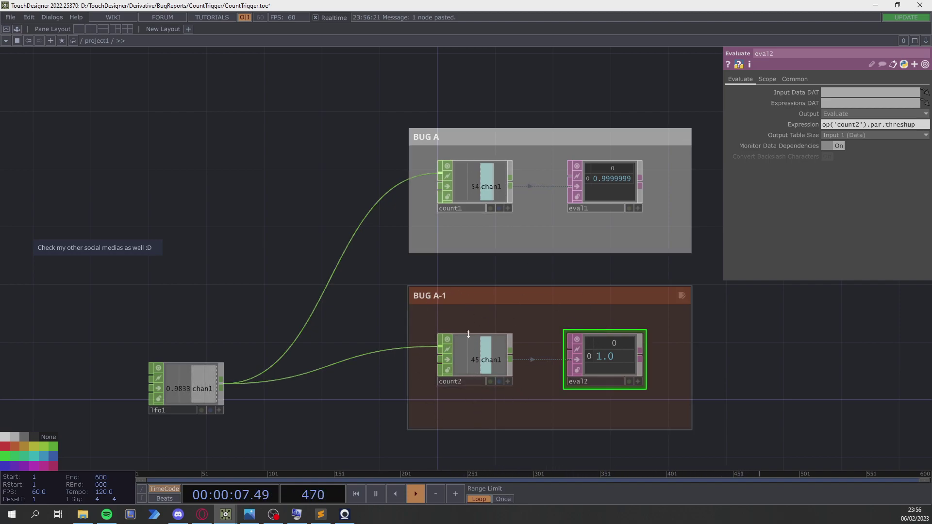
Step: Duplicate the count2 CHOP and place the copy inside the BUG B box
{"action": "left_click_drag", "start_coordinate": [779, 371], "coordinate": [724, 311]}
{"action": "scroll", "coordinate": [705, 376], "scroll_direction": "down", "scroll_amount": 3}
{"action": "left_click_drag", "start_coordinate": [703, 377], "coordinate": [665, 314]}
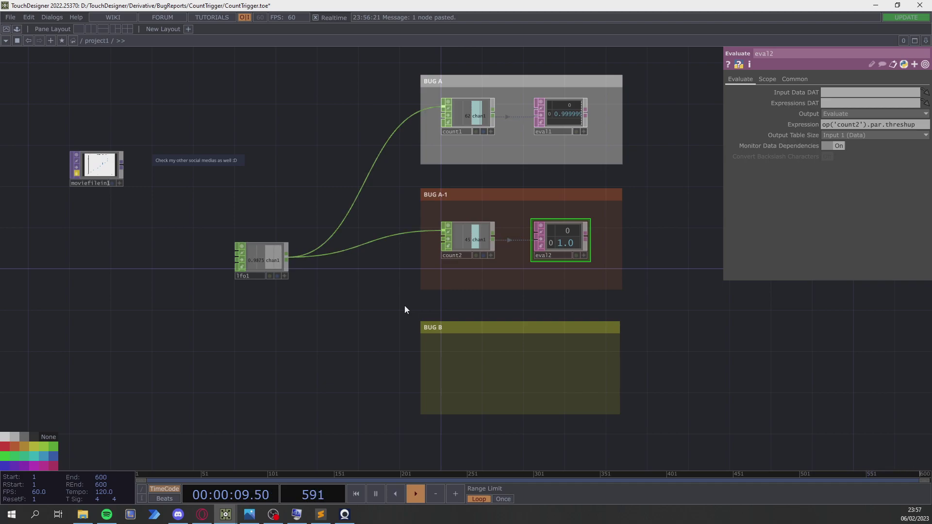
{"action": "left_click", "coordinate": [469, 238]}
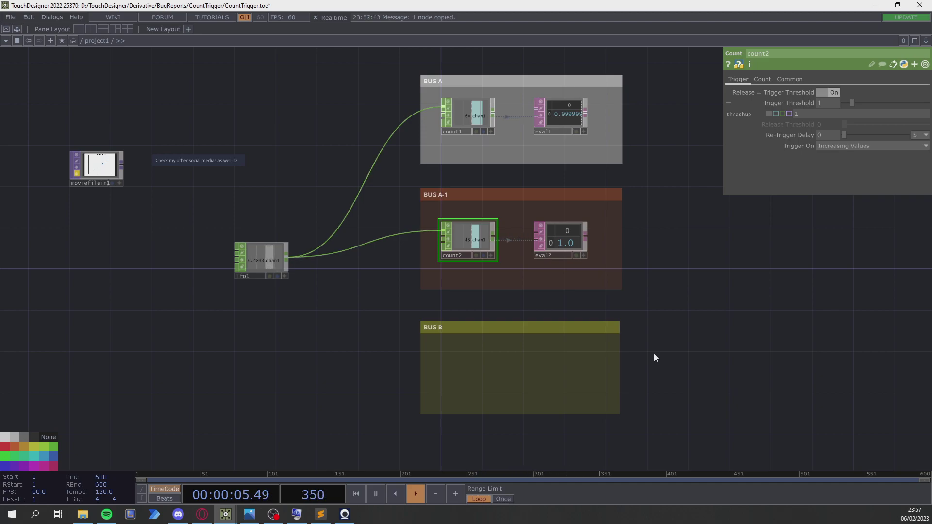
{"action": "key", "text": "ctrl+v"}
{"action": "left_click_drag", "start_coordinate": [466, 286], "coordinate": [466, 368]}
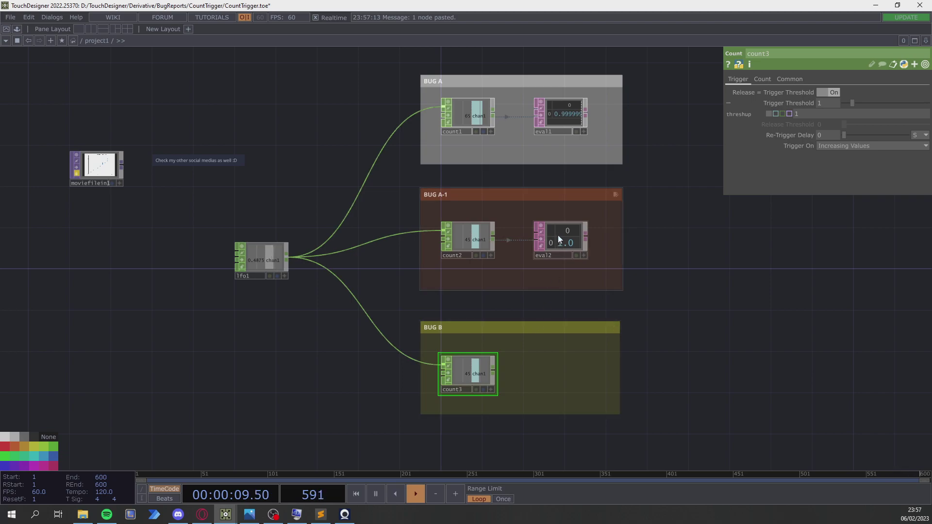
Step: Duplicate the eval2 DAT and place the copy inside the BUG B box beside the Count CHOP
{"action": "left_click_drag", "start_coordinate": [693, 193], "coordinate": [661, 212]}
{"action": "left_click", "coordinate": [529, 256]}
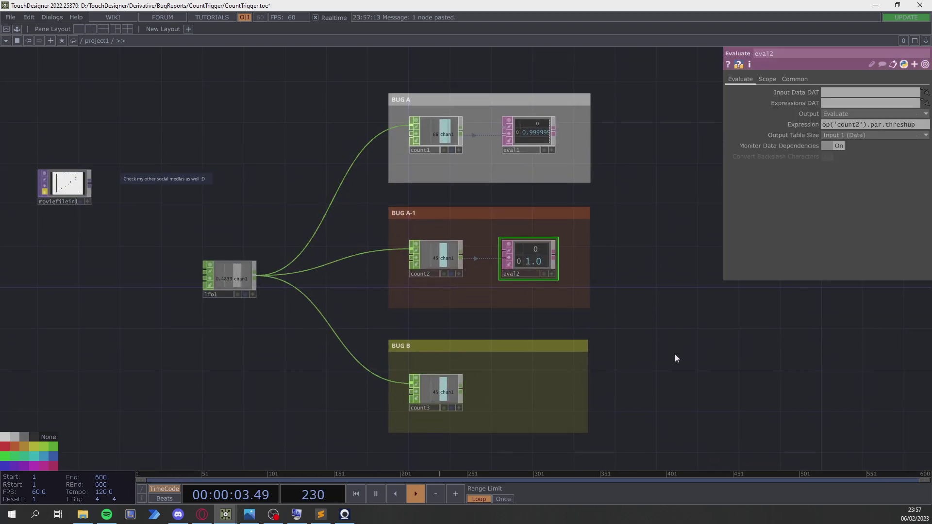
{"action": "key", "text": "ctrl+c"}
{"action": "key", "text": "ctrl+v"}
{"action": "left_click_drag", "start_coordinate": [529, 307], "coordinate": [528, 391]}
Step: Set the expression of the Evaluate DAT in the BUG B box to op('count3').par.threshup
{"action": "scroll", "coordinate": [451, 398], "scroll_direction": "up", "scroll_amount": 3}
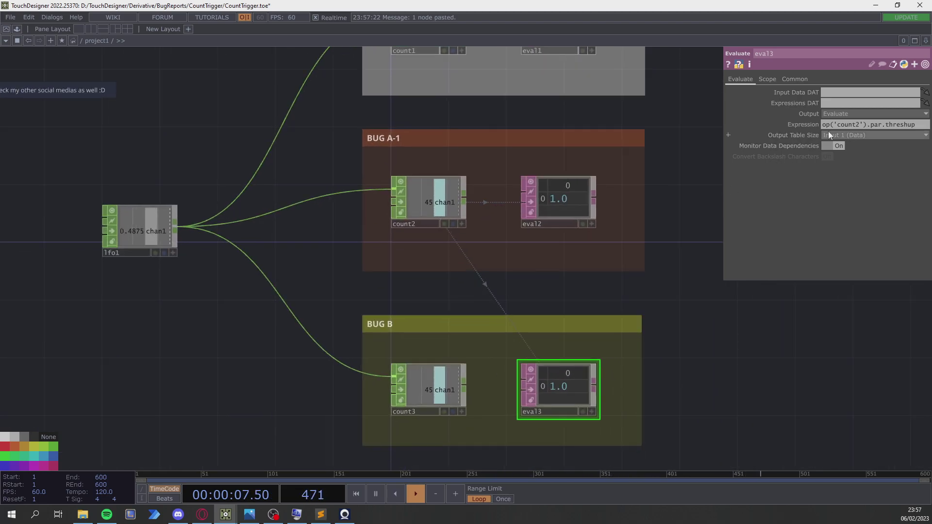
{"action": "key", "text": "BackSpace"}
{"action": "type", "text": "3"}
{"action": "key", "text": "Return"}
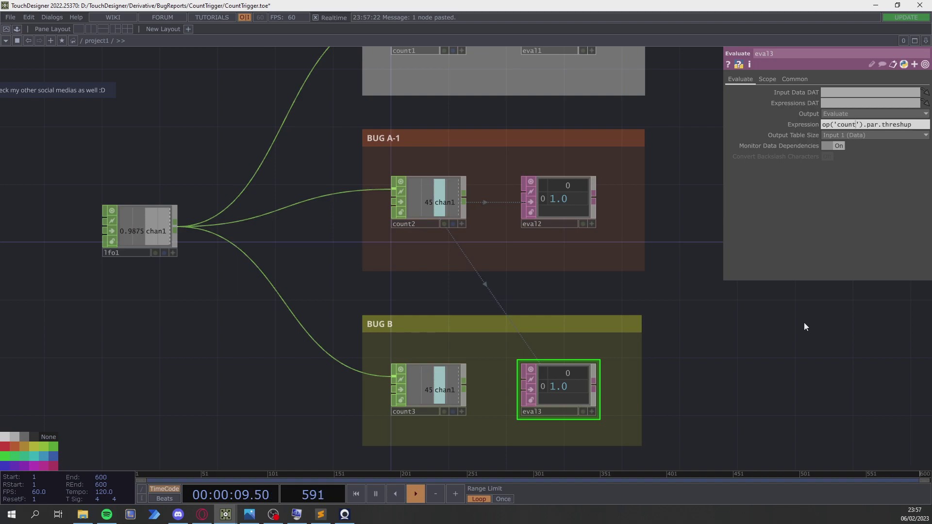
Step: Set the trigger threshold of the count3 CHOP to 0.00416
{"action": "left_click_drag", "start_coordinate": [756, 353], "coordinate": [808, 317]}
{"action": "scroll", "coordinate": [476, 345], "scroll_direction": "up", "scroll_amount": 3}
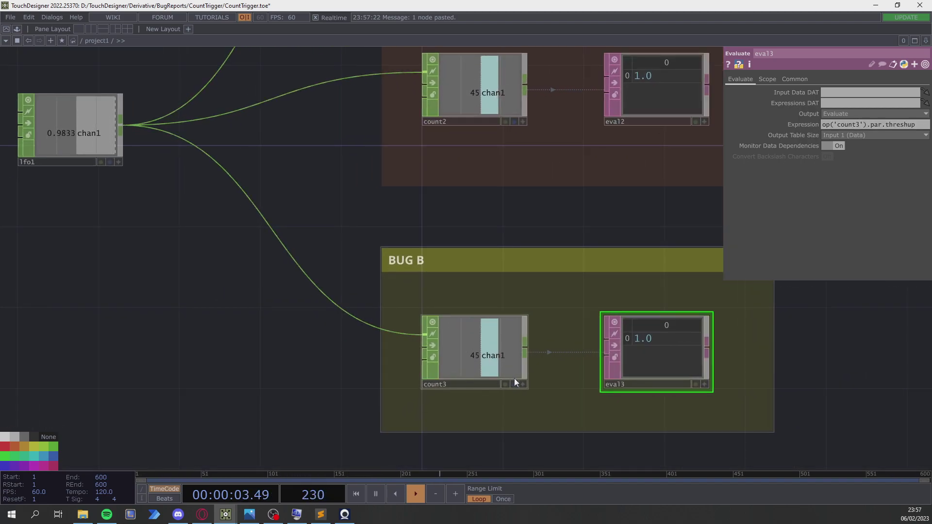
{"action": "left_click", "coordinate": [498, 356]}
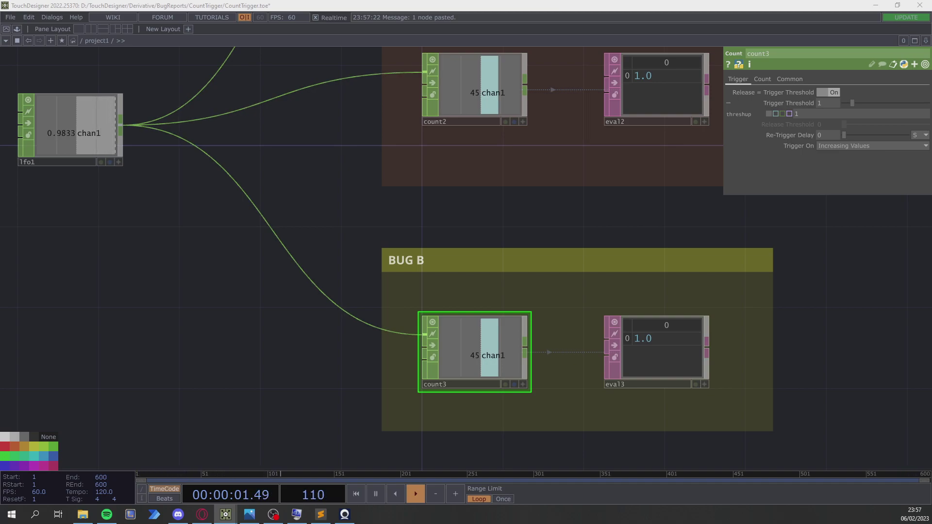
{"action": "key", "text": "alt+Tab"}
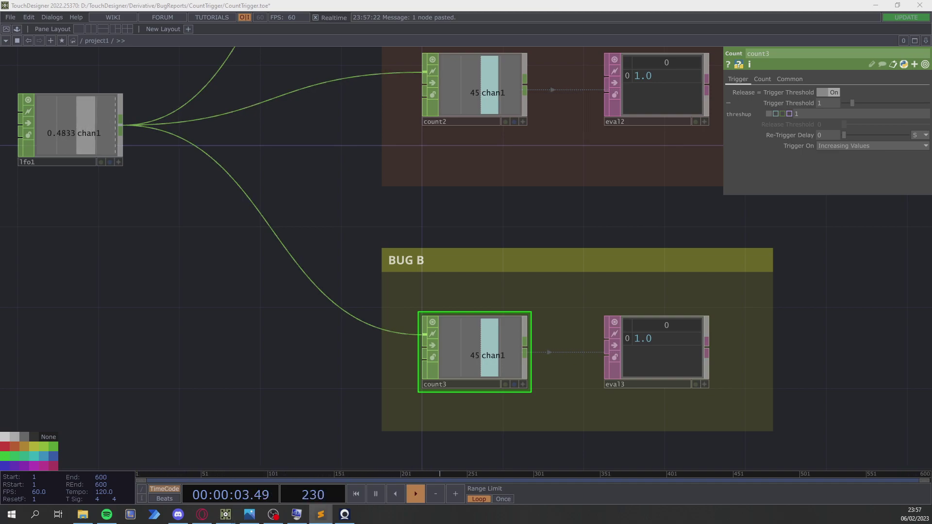
{"action": "left_click", "coordinate": [814, 112]}
{"action": "key", "text": "ctrl+v"}
{"action": "key", "text": "Return"}
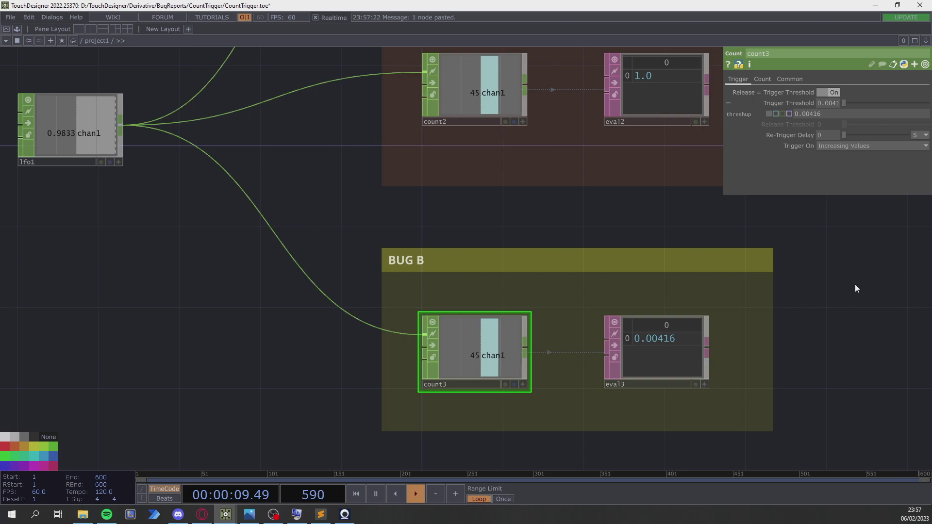
Step: Make the LFO CHOP's viewer active and turn on Show Exact Values in it
{"action": "left_click_drag", "start_coordinate": [203, 257], "coordinate": [264, 269]}
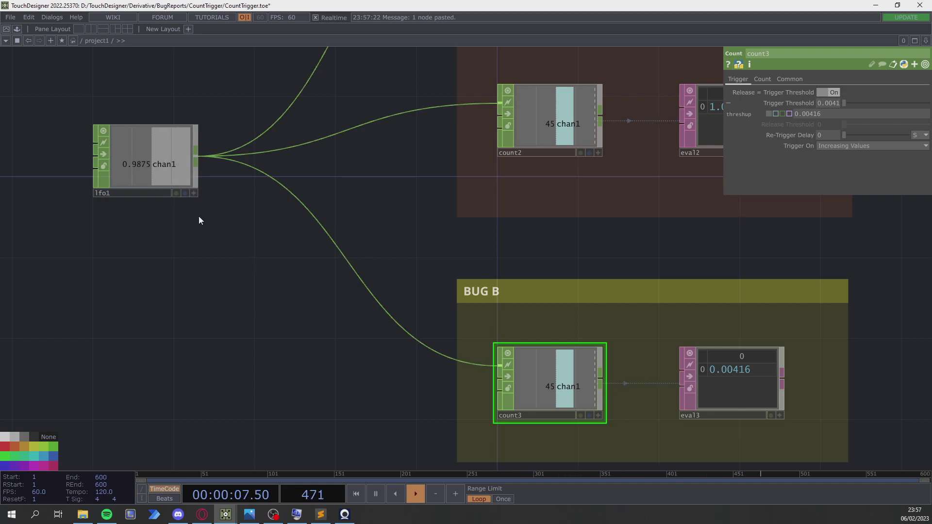
{"action": "scroll", "coordinate": [201, 216], "scroll_direction": "up", "scroll_amount": 3}
{"action": "left_click_drag", "start_coordinate": [202, 214], "coordinate": [237, 227]}
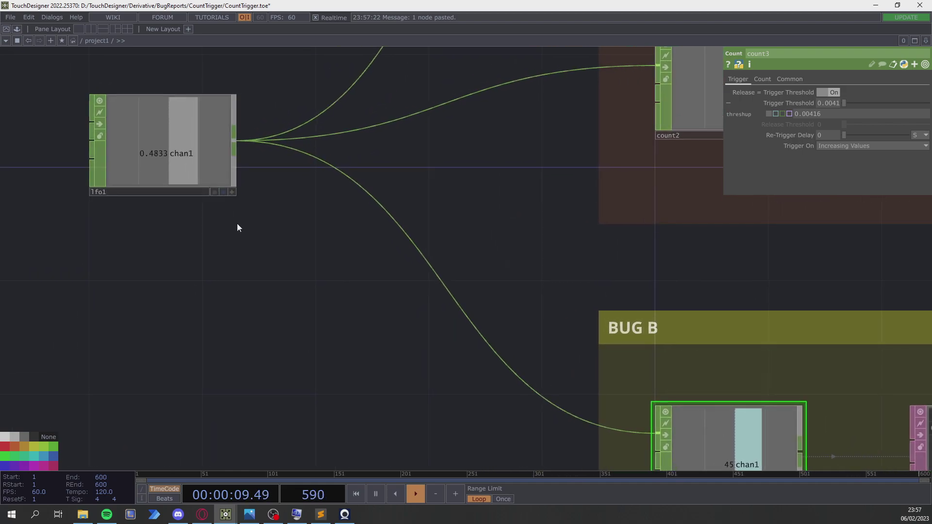
{"action": "scroll", "coordinate": [236, 223], "scroll_direction": "down", "scroll_amount": 2}
{"action": "left_click", "coordinate": [232, 200]}
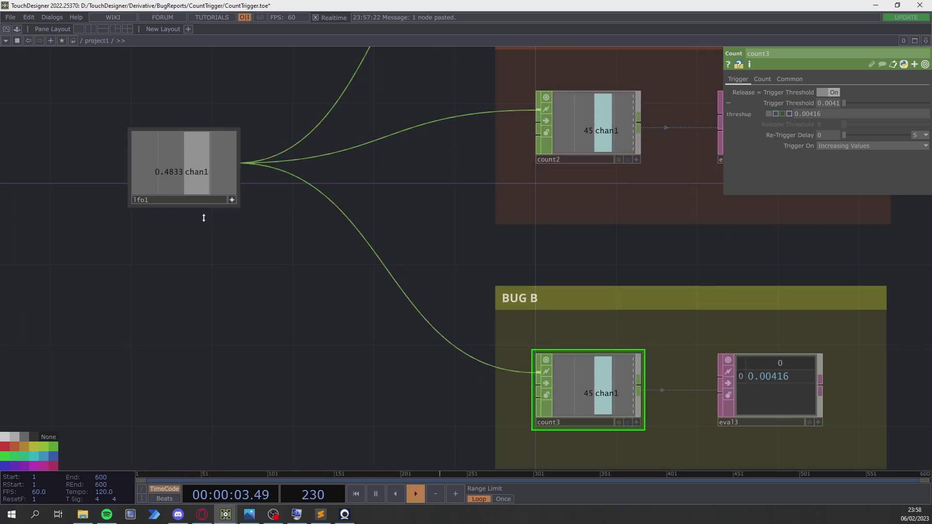
{"action": "right_click", "coordinate": [187, 171]}
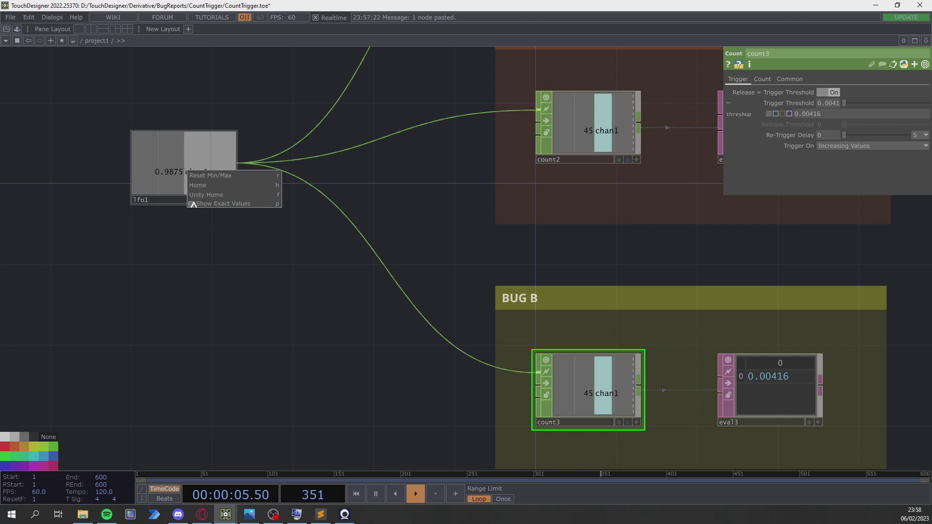
{"action": "left_click", "coordinate": [193, 205]}
Step: Pause the timeline, step forward frame by frame to frame 595, and compare the LFO's exact value with count3's threshold
{"action": "left_click_drag", "start_coordinate": [192, 243], "coordinate": [256, 291]}
{"action": "scroll", "coordinate": [261, 287], "scroll_direction": "up", "scroll_amount": 2}
{"action": "key", "text": "space"}
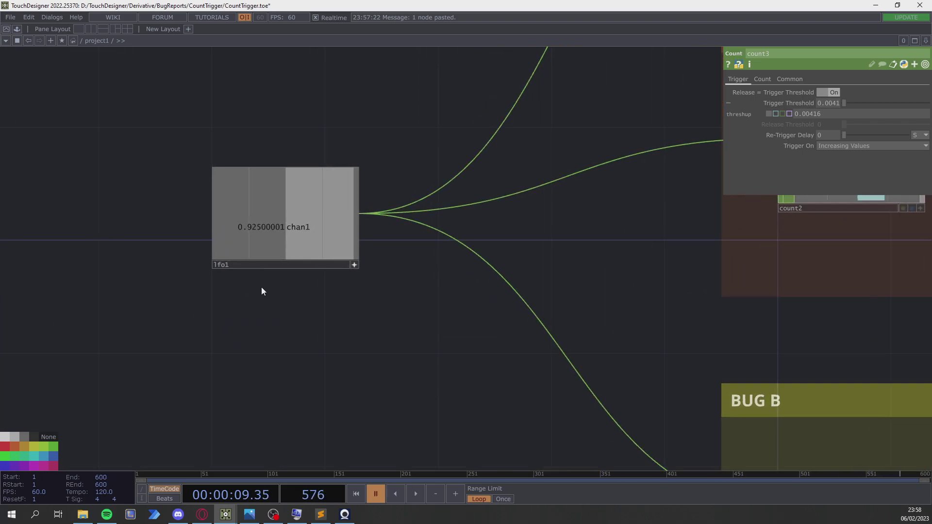
{"action": "key", "text": "period"}
{"action": "key", "text": "period"}
{"action": "key", "text": "period"}
{"action": "key", "text": "period"}
{"action": "key", "text": "period"}
{"action": "key", "text": "period"}
{"action": "key", "text": "period"}
{"action": "key", "text": "period"}
{"action": "key", "text": "period"}
{"action": "key", "text": "period"}
{"action": "key", "text": "period"}
{"action": "key", "text": "period"}
{"action": "key", "text": "period"}
{"action": "key", "text": "period"}
{"action": "key", "text": "period"}
{"action": "key", "text": "period"}
{"action": "key", "text": "period"}
{"action": "key", "text": "period"}
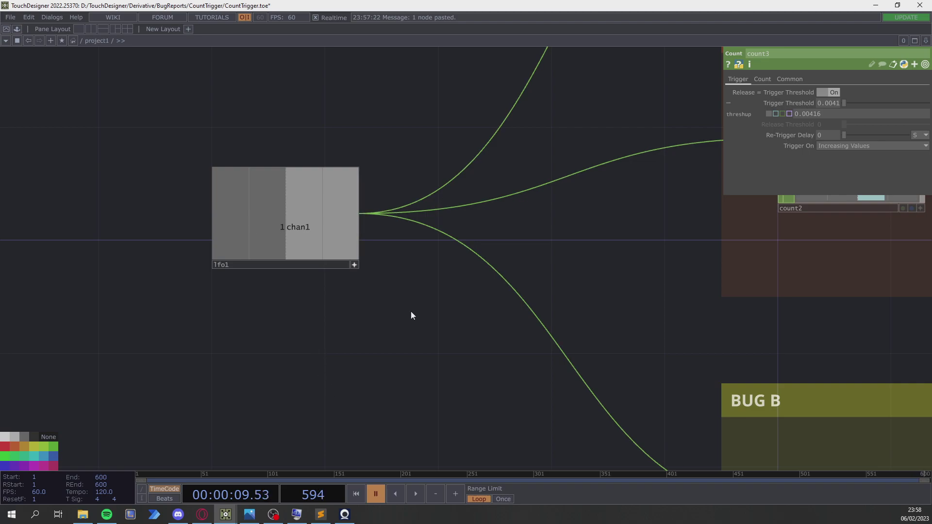
{"action": "left_click_drag", "start_coordinate": [412, 318], "coordinate": [323, 392]}
{"action": "scroll", "coordinate": [302, 389], "scroll_direction": "down", "scroll_amount": 3}
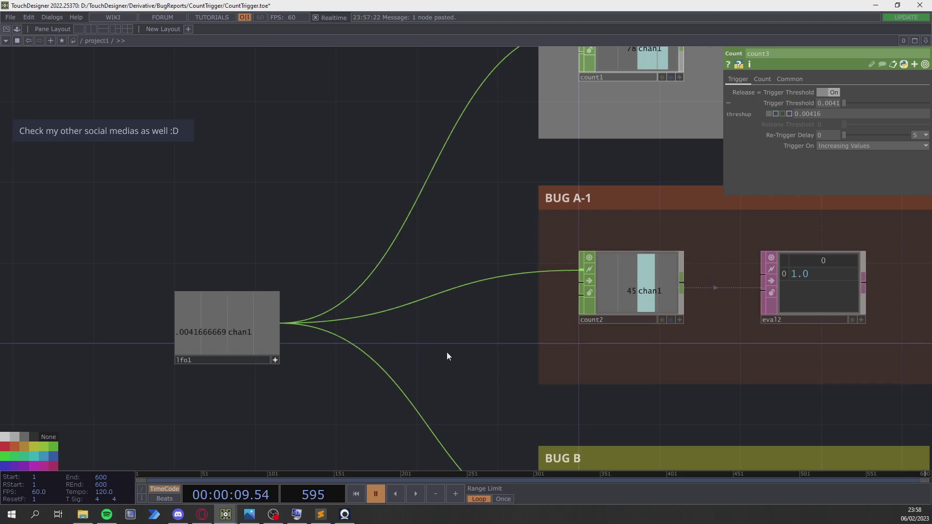
{"action": "left_click_drag", "start_coordinate": [447, 357], "coordinate": [431, 178]}
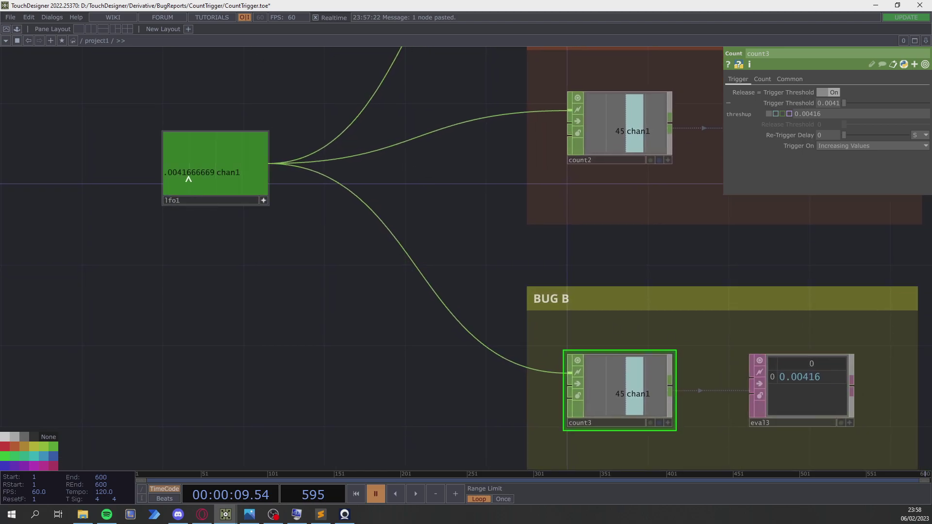
Step: Resume timeline playback and deactivate the LFO CHOP's viewer, bringing all three bug boxes into view
{"action": "key", "text": "space"}
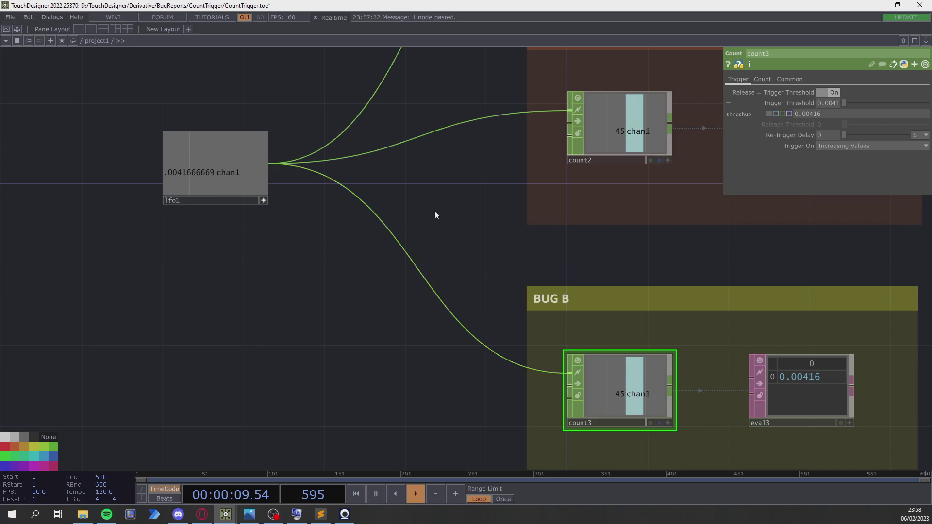
{"action": "left_click_drag", "start_coordinate": [435, 215], "coordinate": [359, 266]}
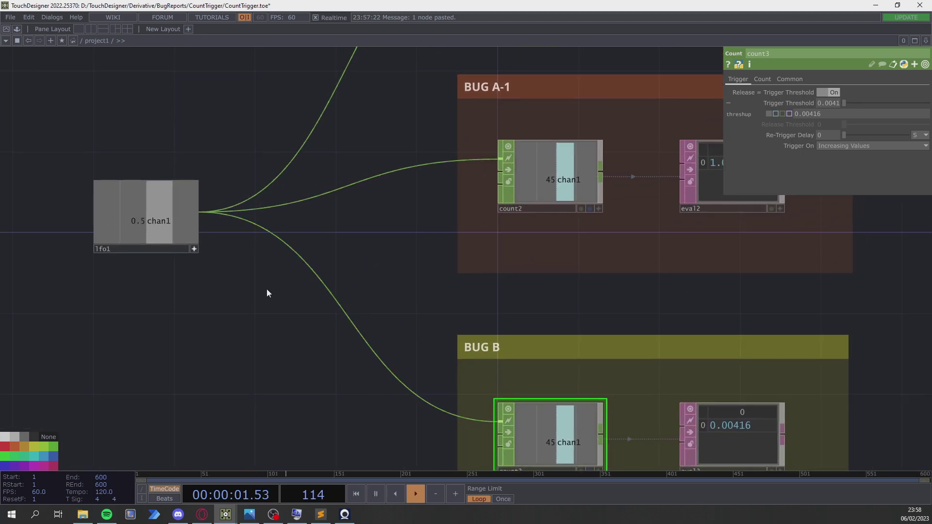
{"action": "scroll", "coordinate": [266, 289], "scroll_direction": "down", "scroll_amount": 3}
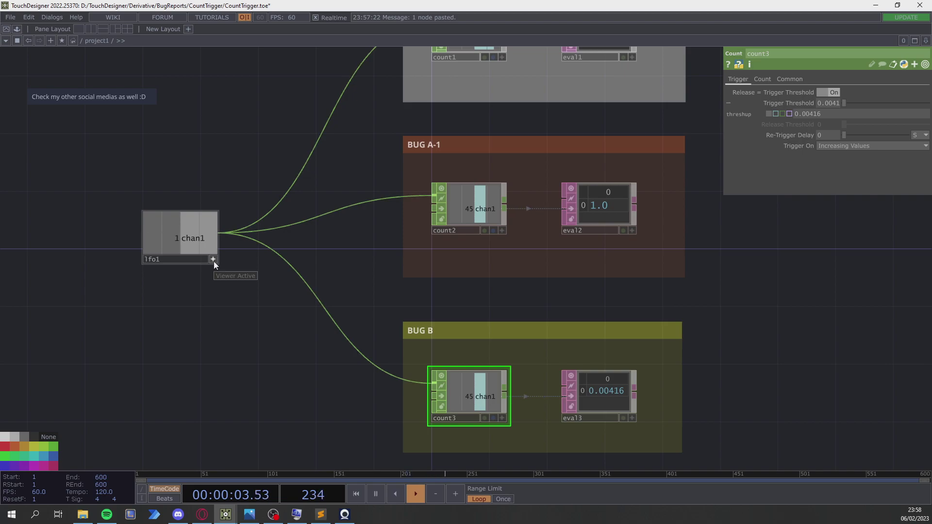
{"action": "left_click", "coordinate": [214, 259]}
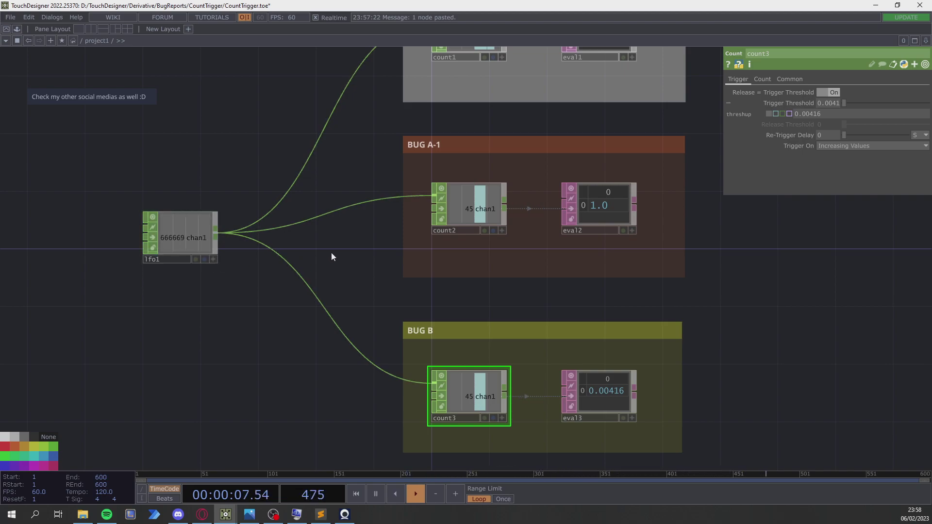
{"action": "left_click_drag", "start_coordinate": [333, 257], "coordinate": [340, 285]}
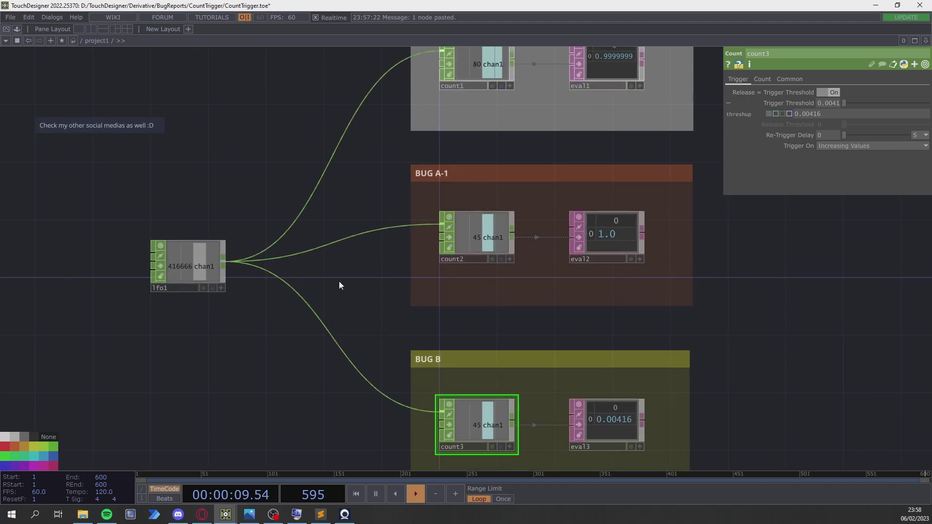
{"action": "scroll", "coordinate": [340, 285], "scroll_direction": "down", "scroll_amount": 3}
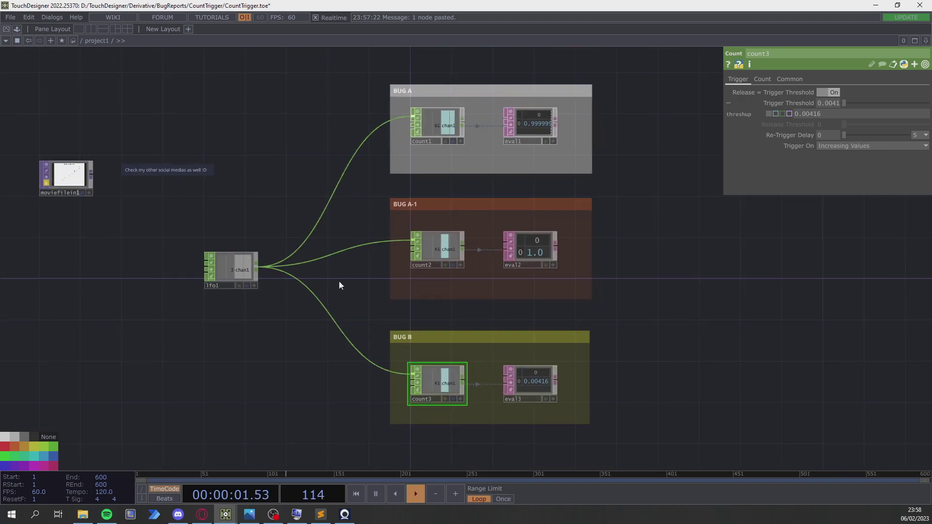